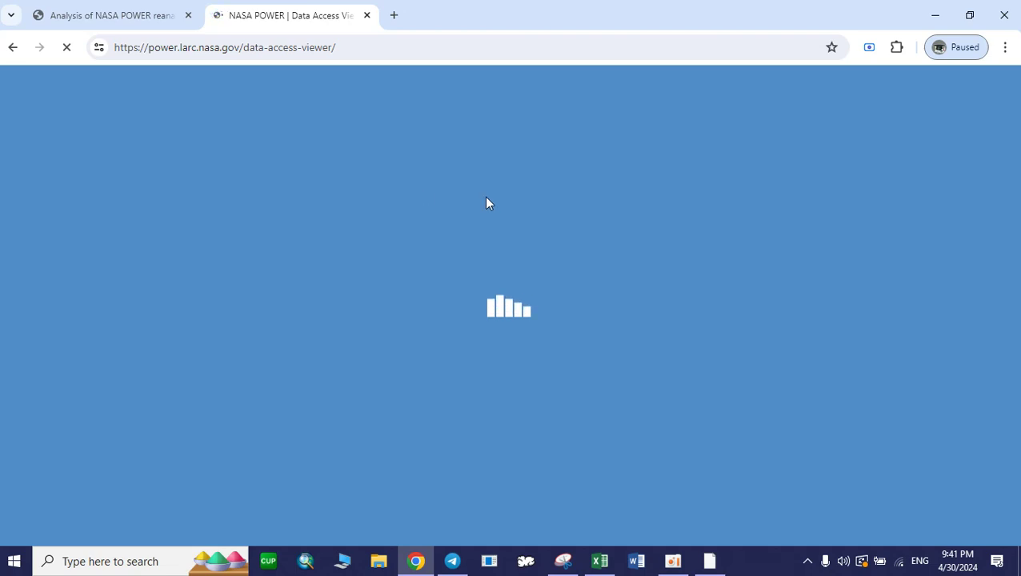
- Switch to the Excel workbook of station coordinates and maximize its window
click(601, 560)
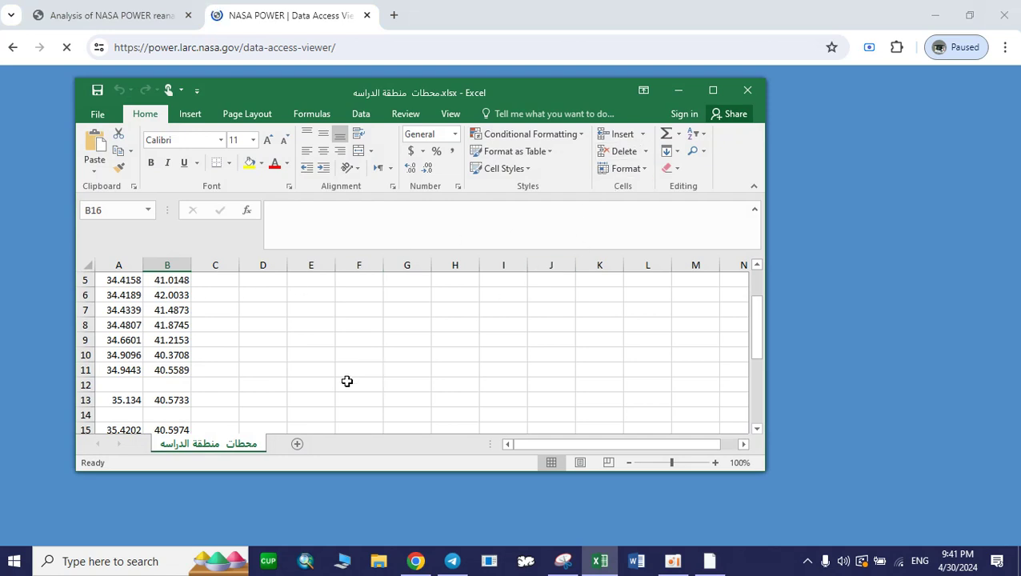
scroll(212, 362, up, 2)
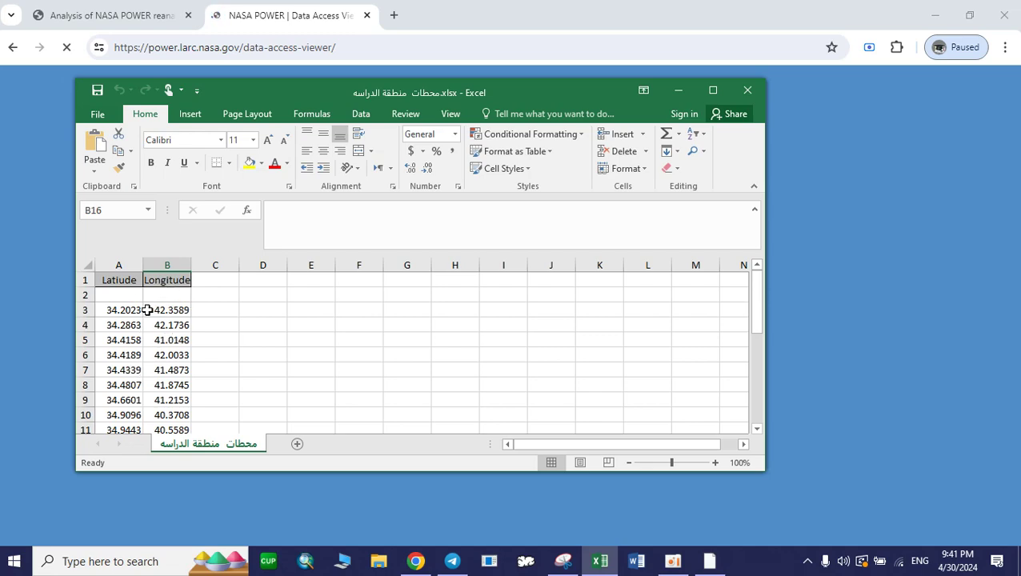
click(125, 268)
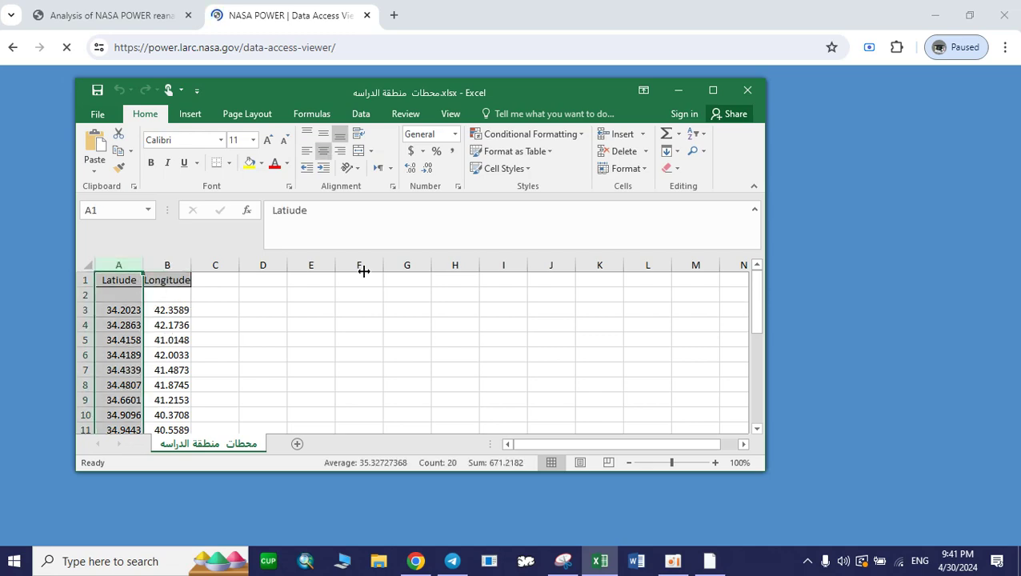
click(712, 90)
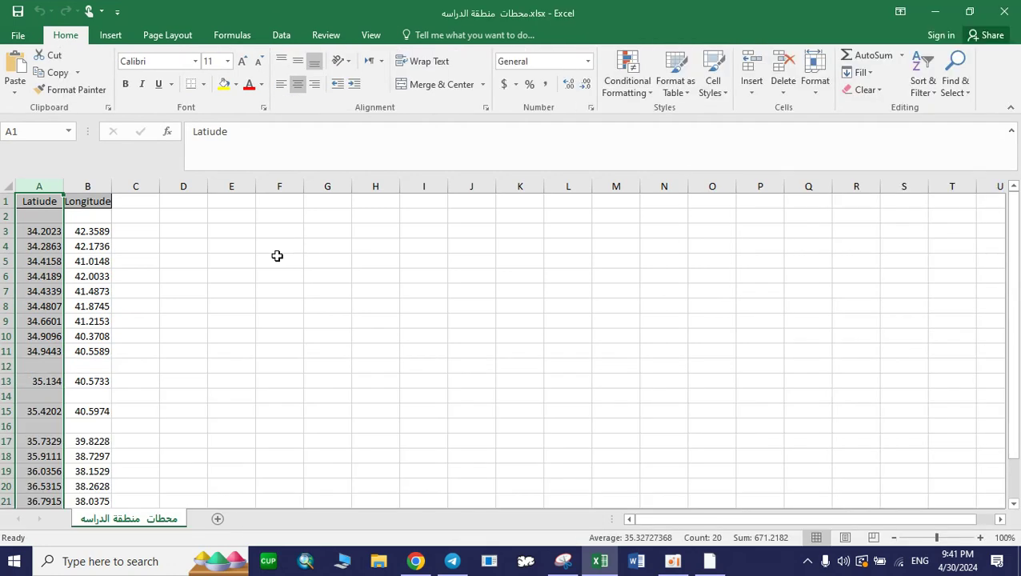
click(277, 259)
- Move the latitude and longitude columns from A and B to columns C and D
drag(48, 186, 80, 190)
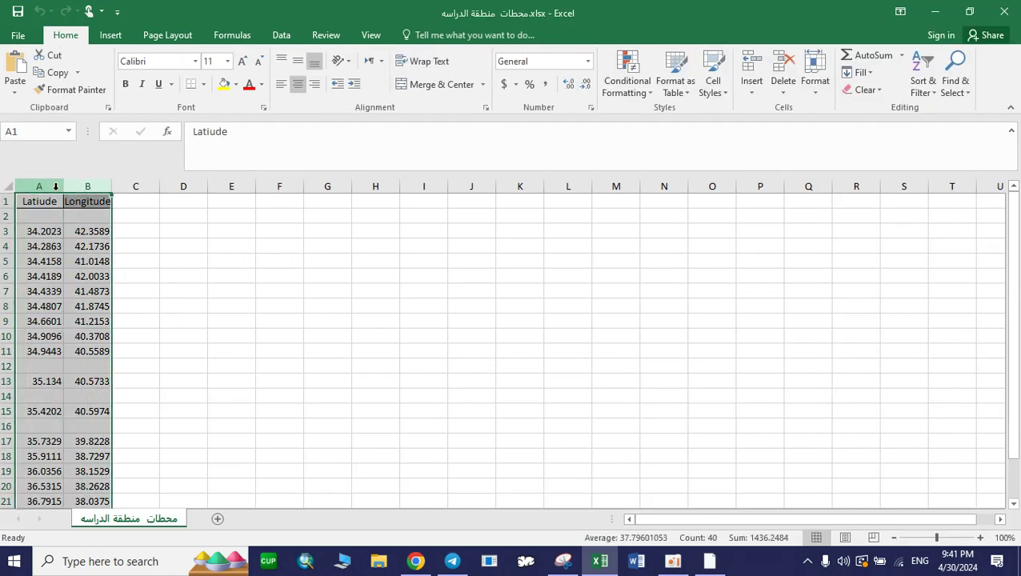
right_click(55, 187)
click(80, 214)
click(139, 186)
right_click(141, 188)
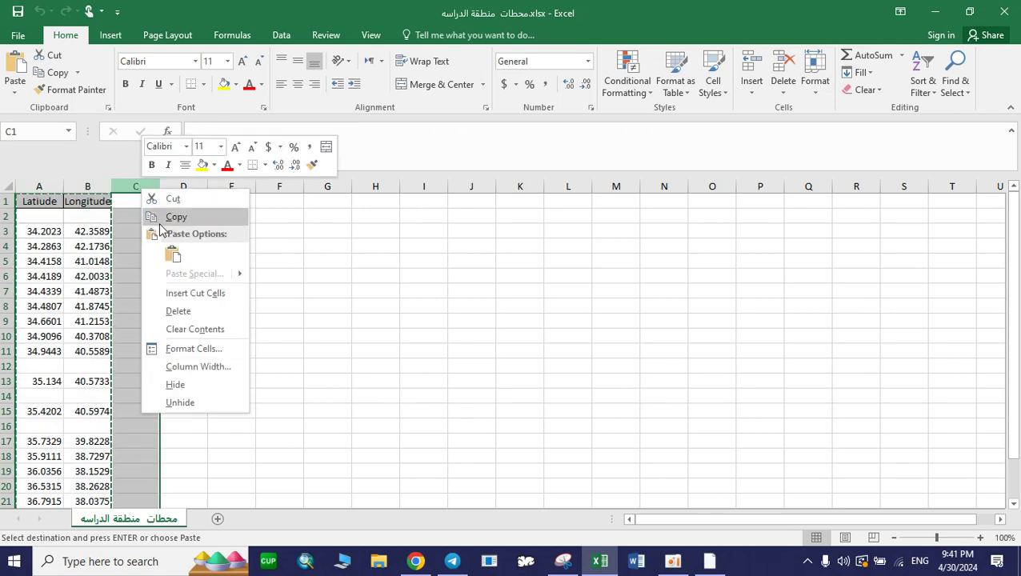
click(176, 256)
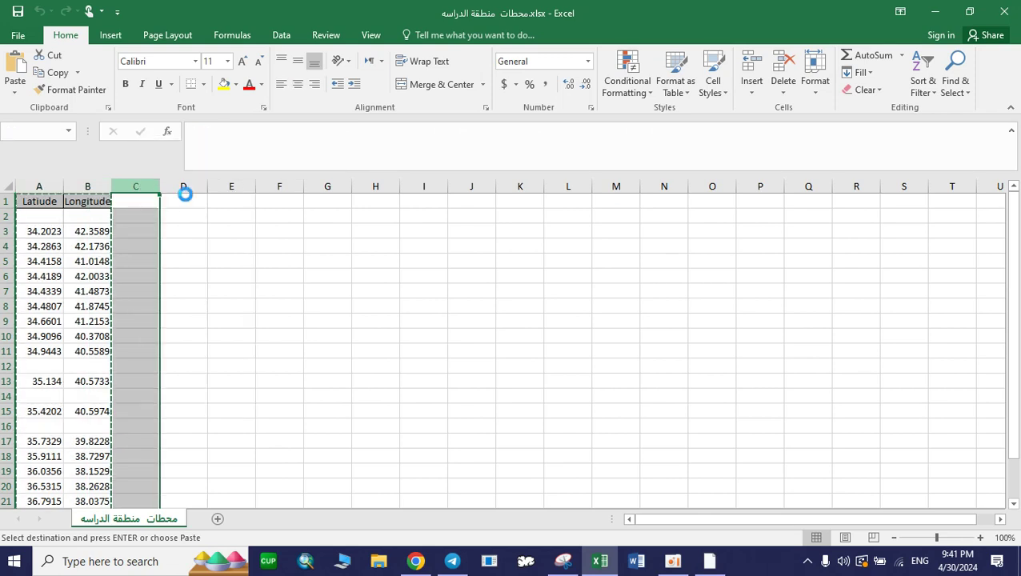
- Delete one empty column, A, in front of the coordinate columns
click(47, 185)
right_click(47, 185)
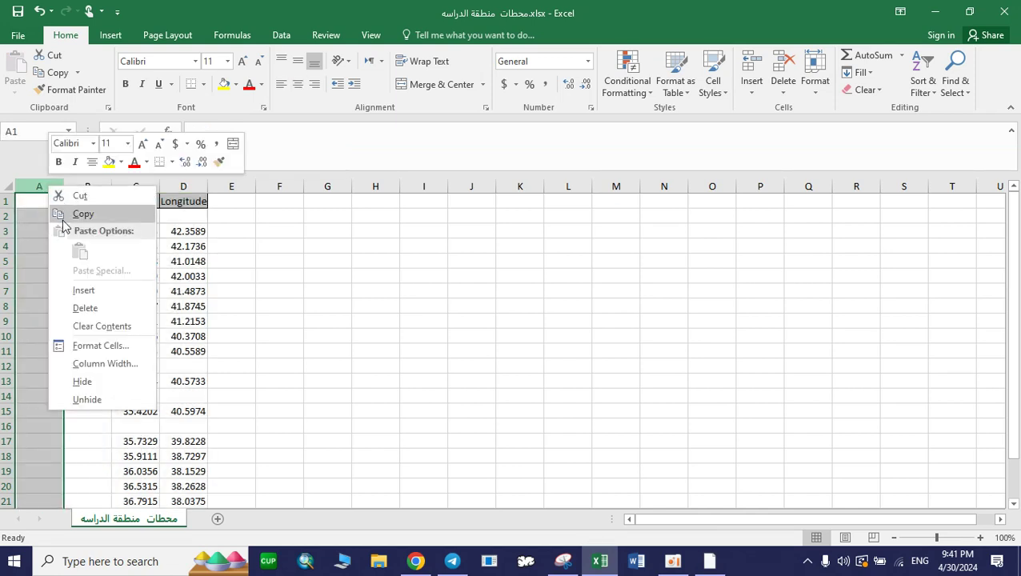
click(72, 308)
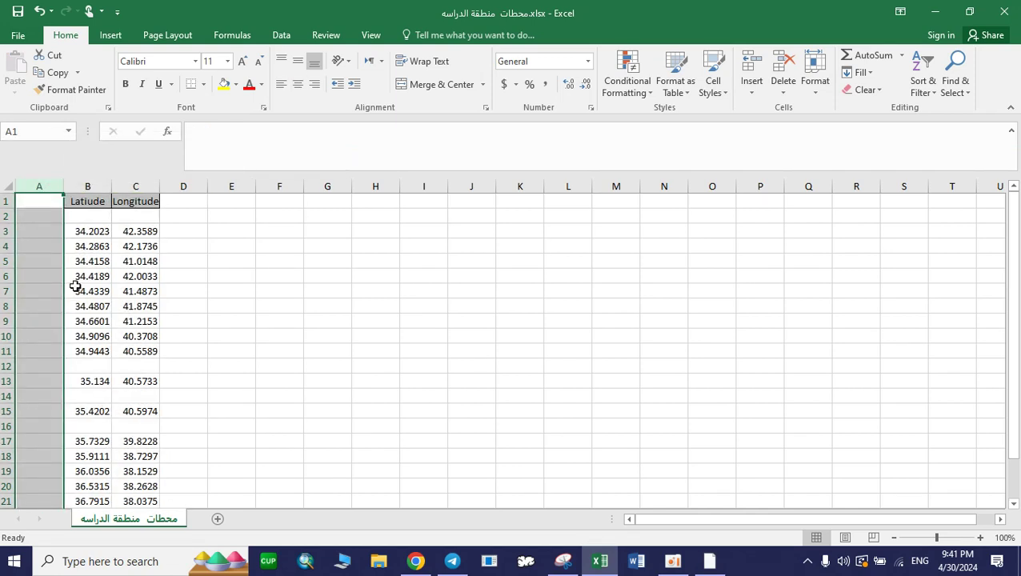
- Enter the header "Name" in cell A1, before the latitude and longitude headers
click(36, 202)
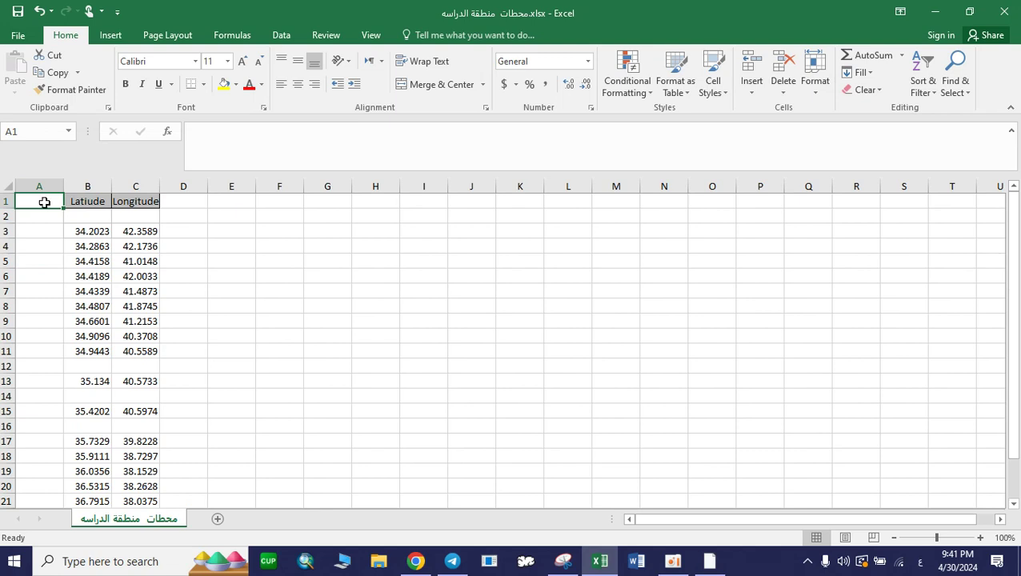
text(ى)
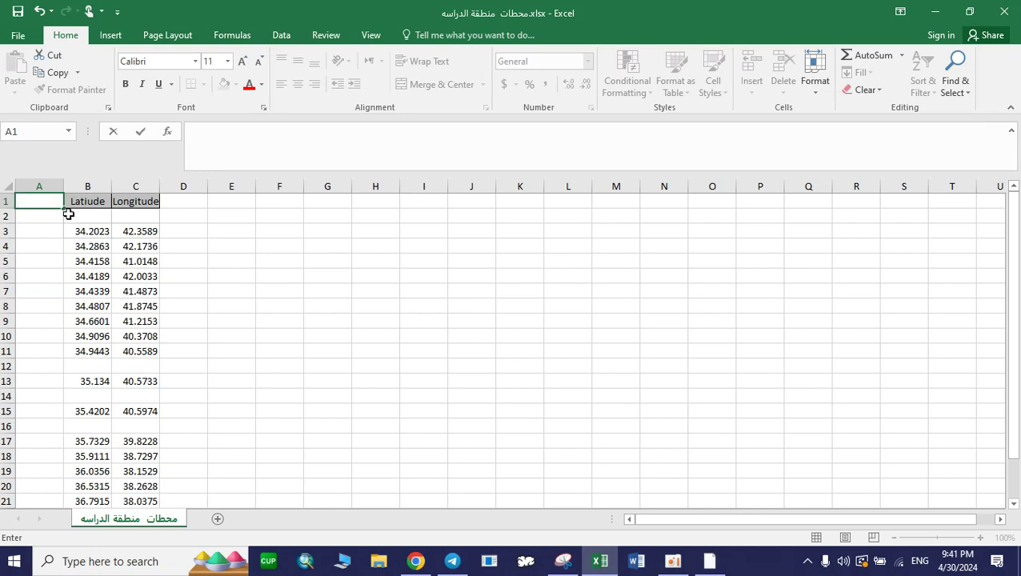
text(Name)
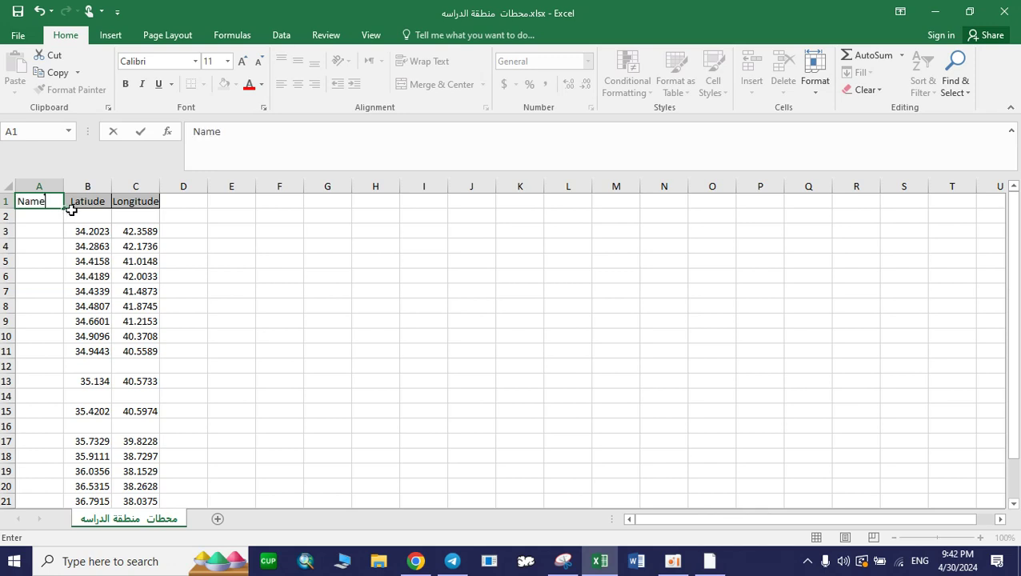
click(29, 232)
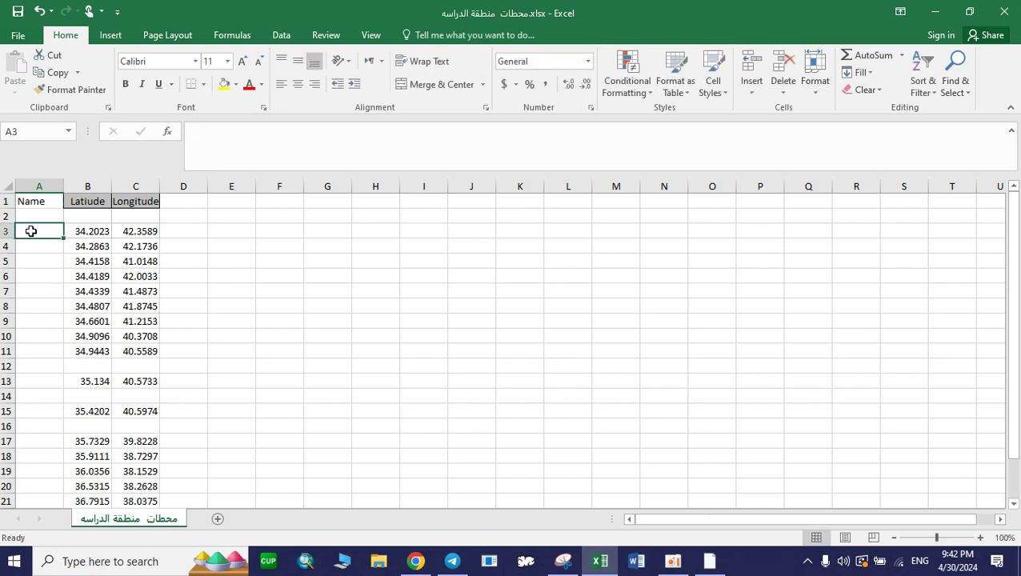
- Examine the layout of the station table with its name, latitude and longitude columns
click(29, 248)
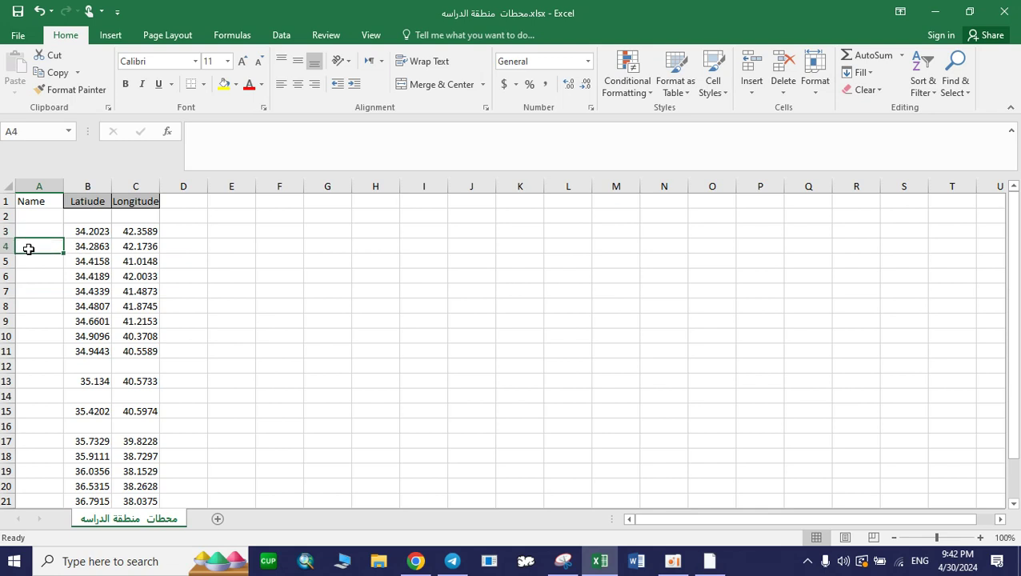
click(35, 261)
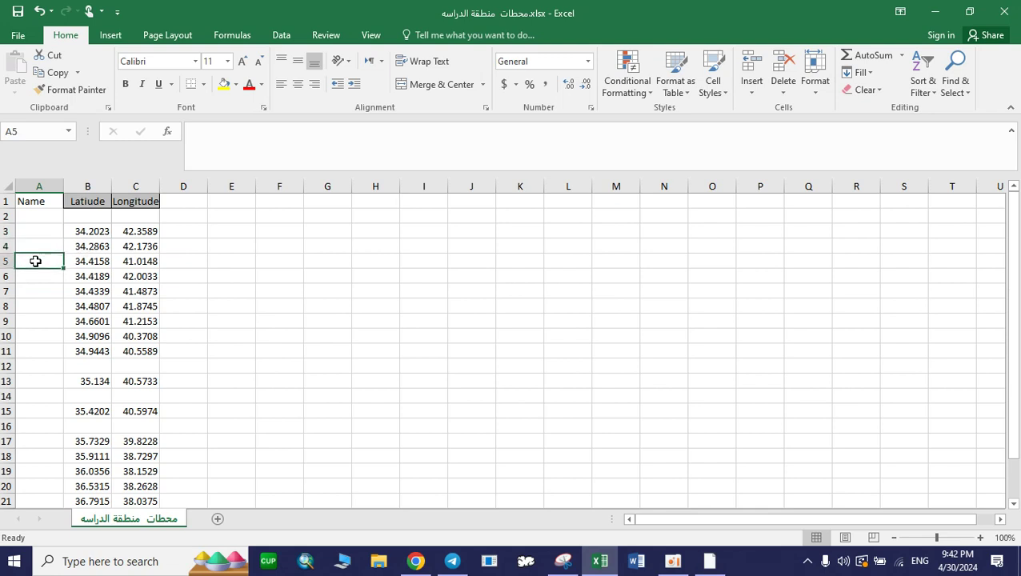
click(46, 277)
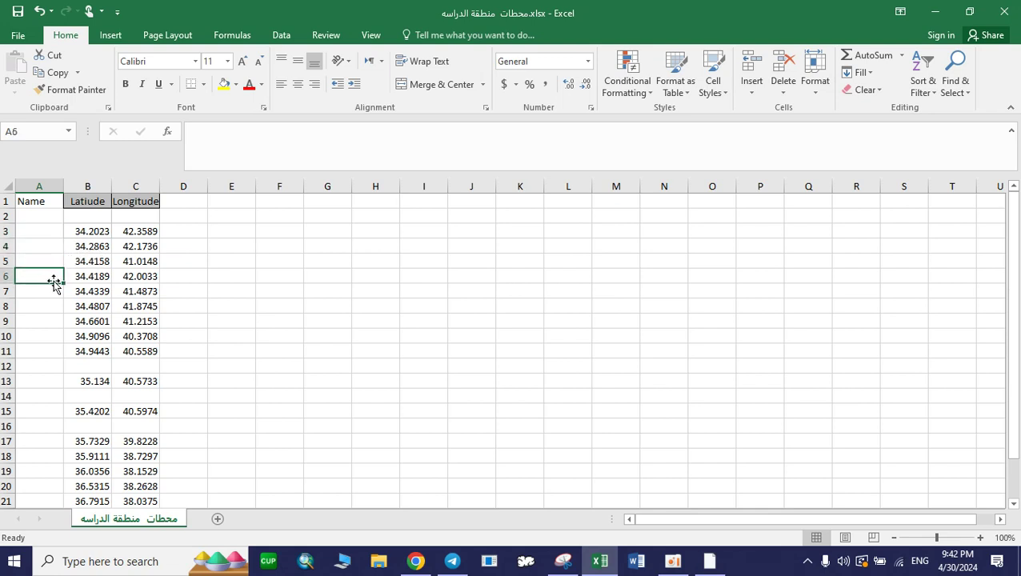
click(34, 293)
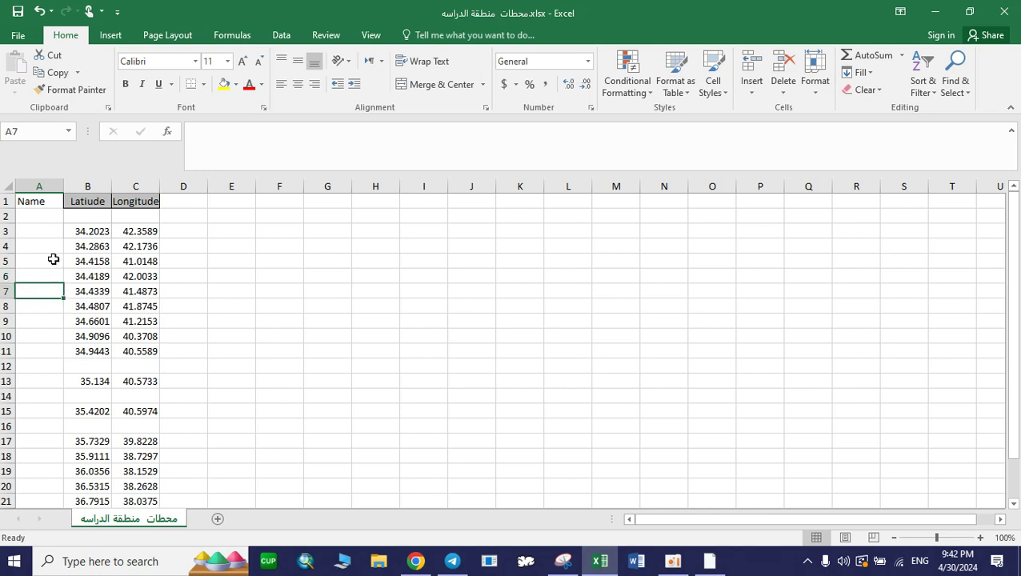
click(47, 234)
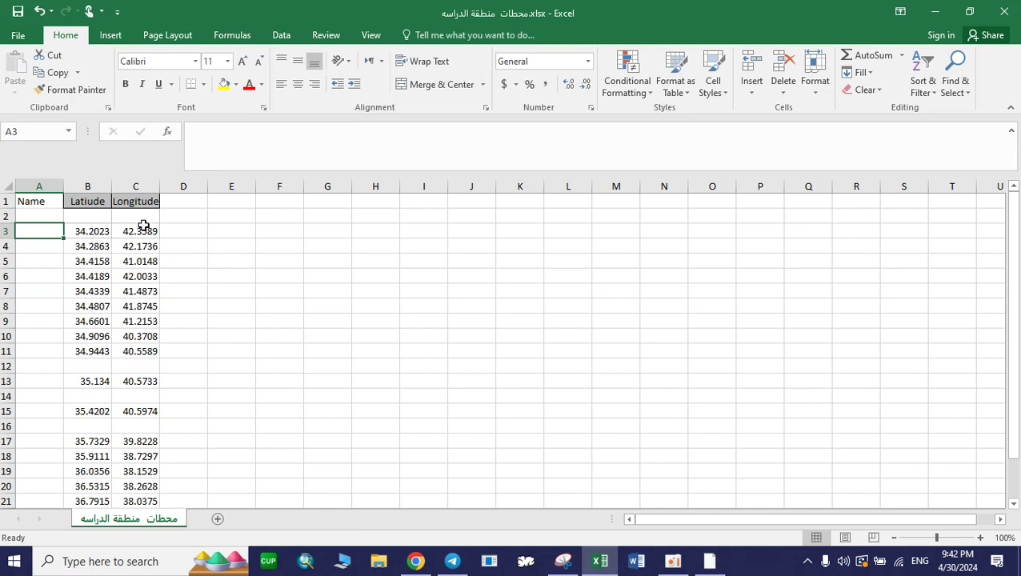
click(181, 201)
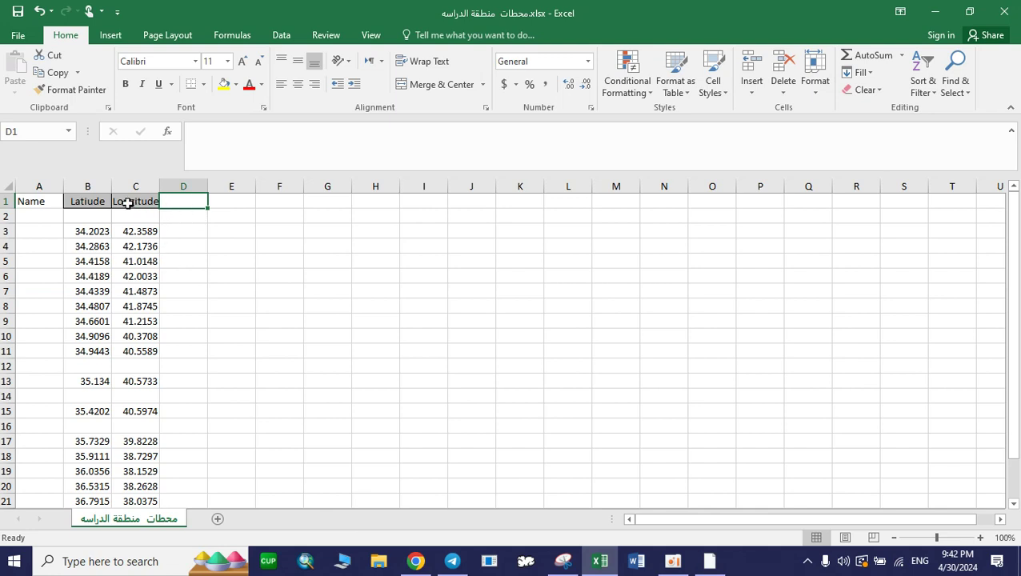
click(84, 234)
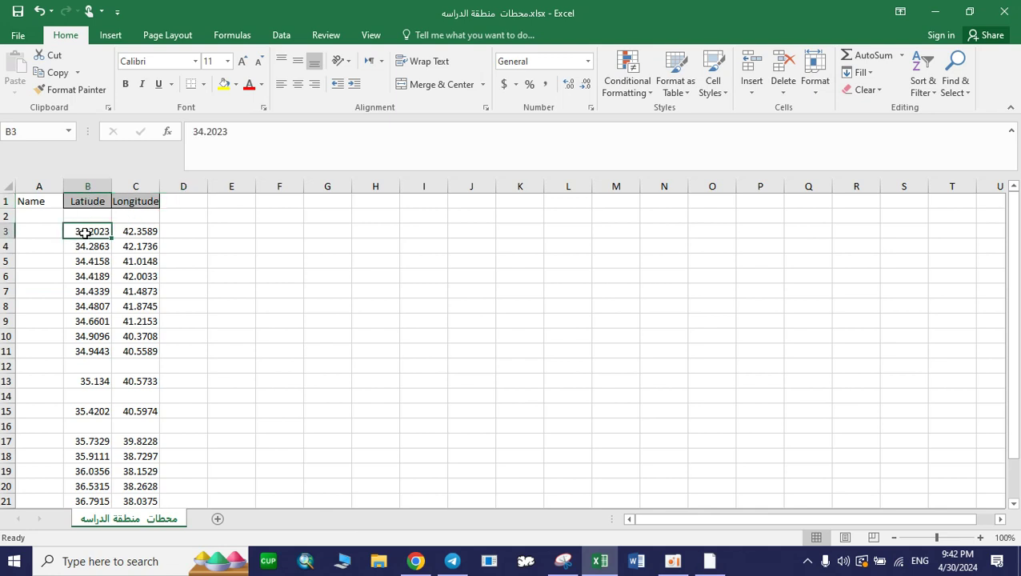
click(117, 231)
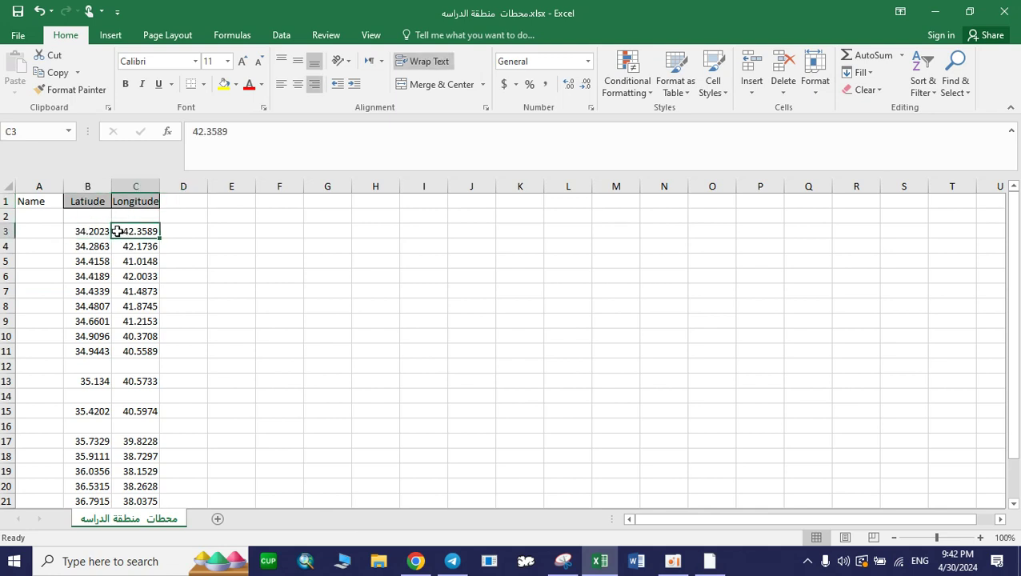
click(36, 230)
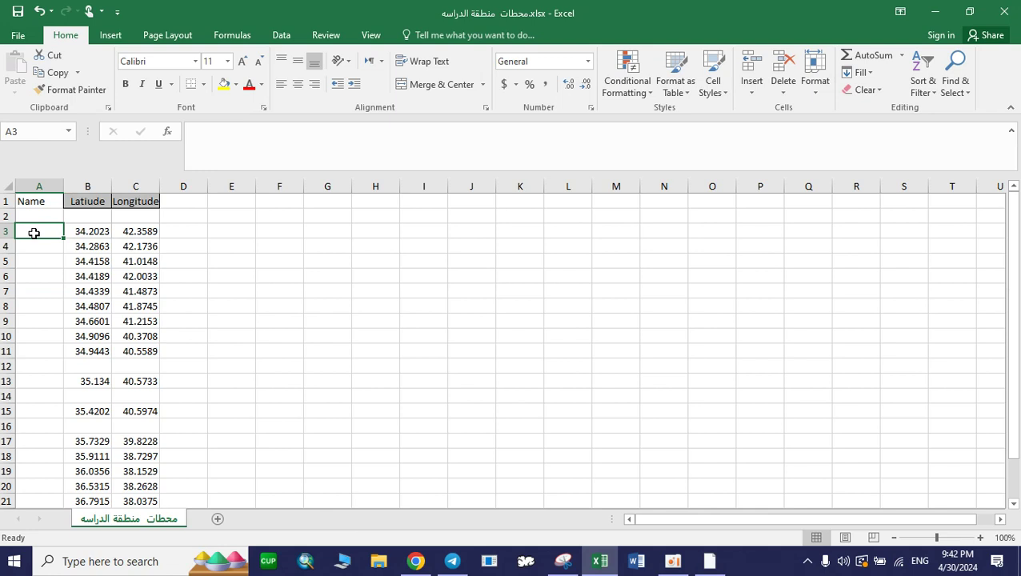
click(242, 277)
drag(44, 200, 136, 471)
scroll(97, 317, up, 2)
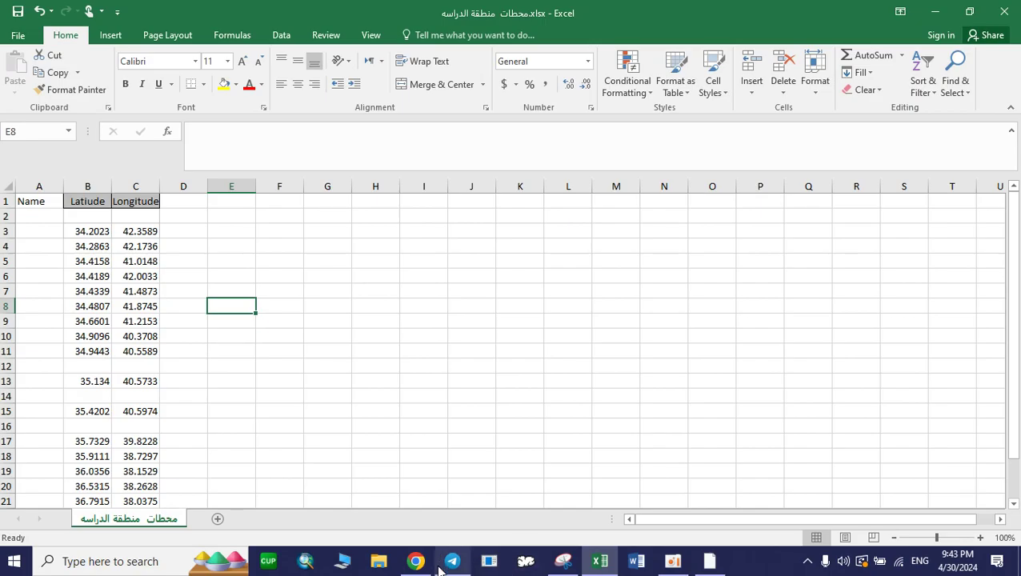
- Switch to the POWER Data Access Viewer in Chrome and dismiss the Enhanced Data Access Viewer announcement
click(415, 561)
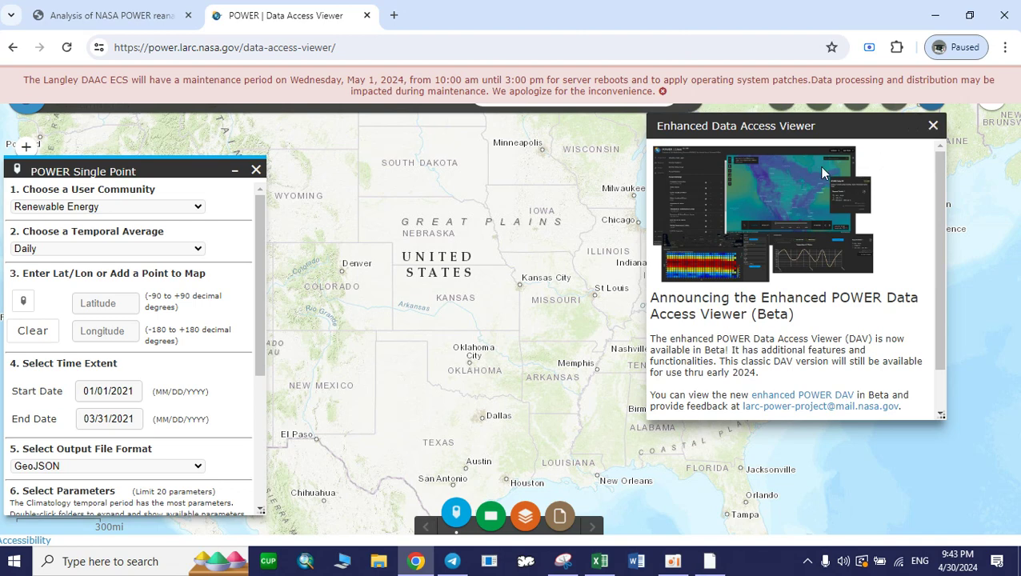
click(933, 126)
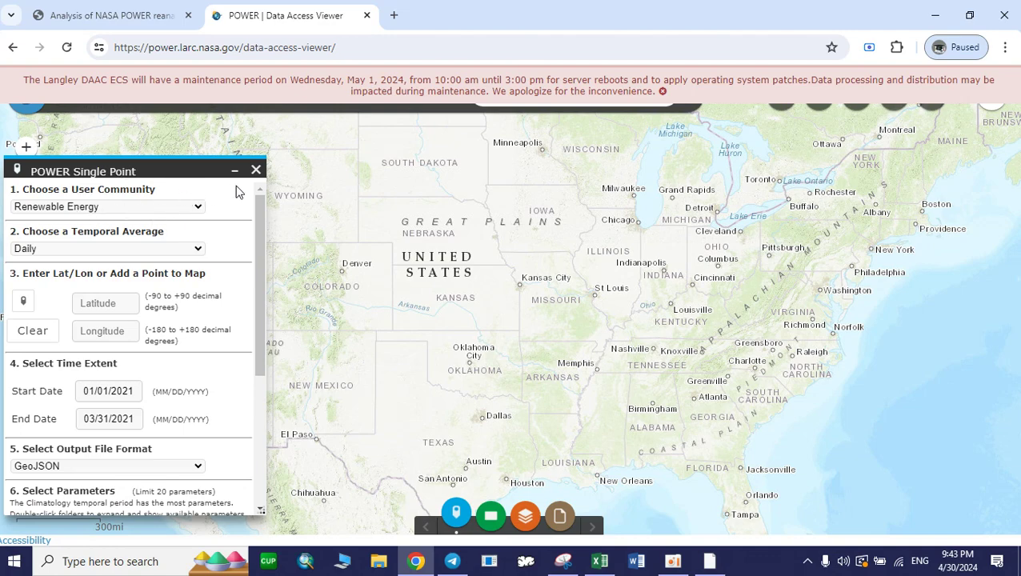
scroll(540, 196, up, 1)
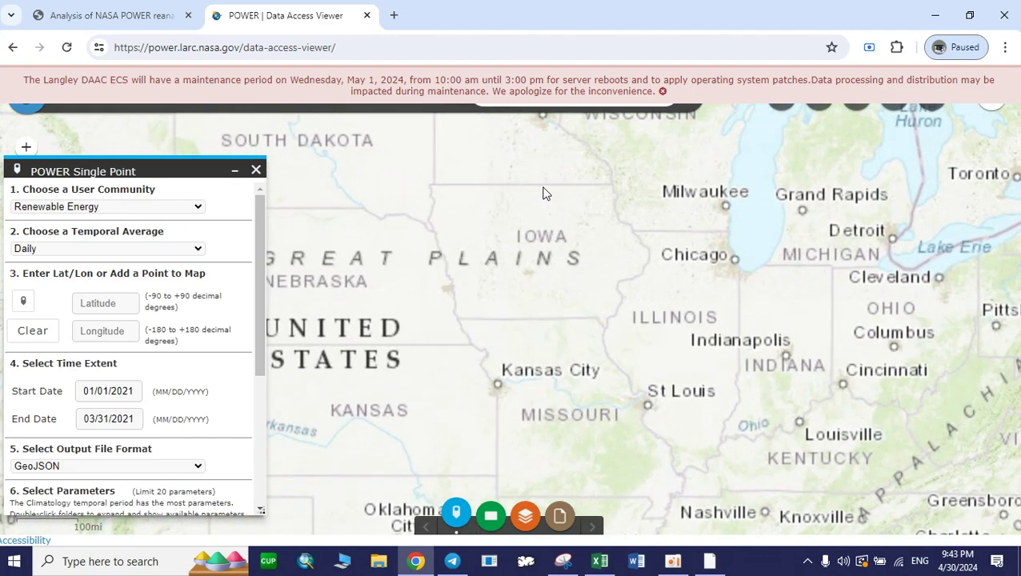
scroll(540, 196, down, 2)
scroll(528, 240, down, 2)
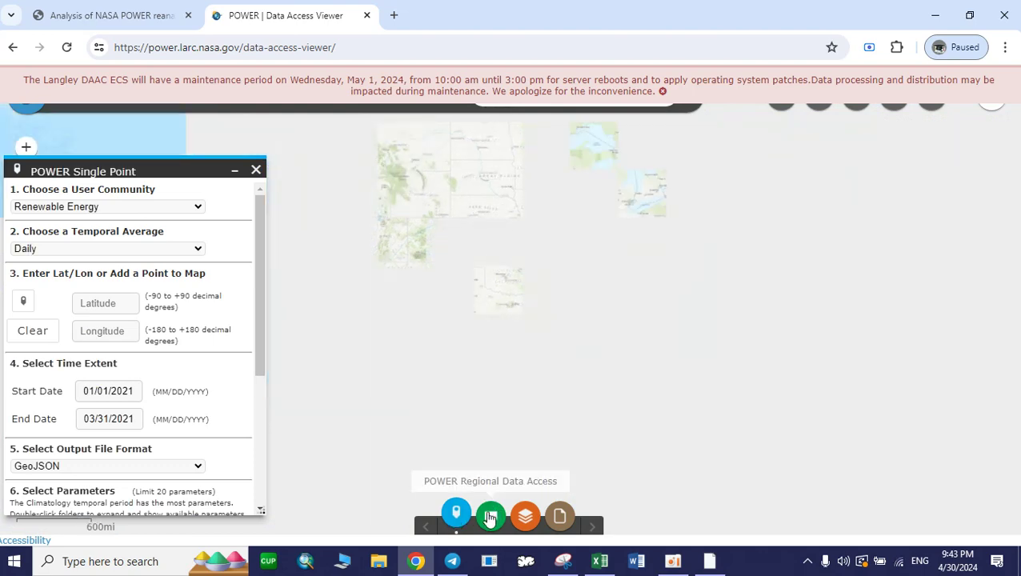
- Open the POWER Regional Data Access form, examine its corner latitude and longitude fields and time extent, and close it
click(490, 519)
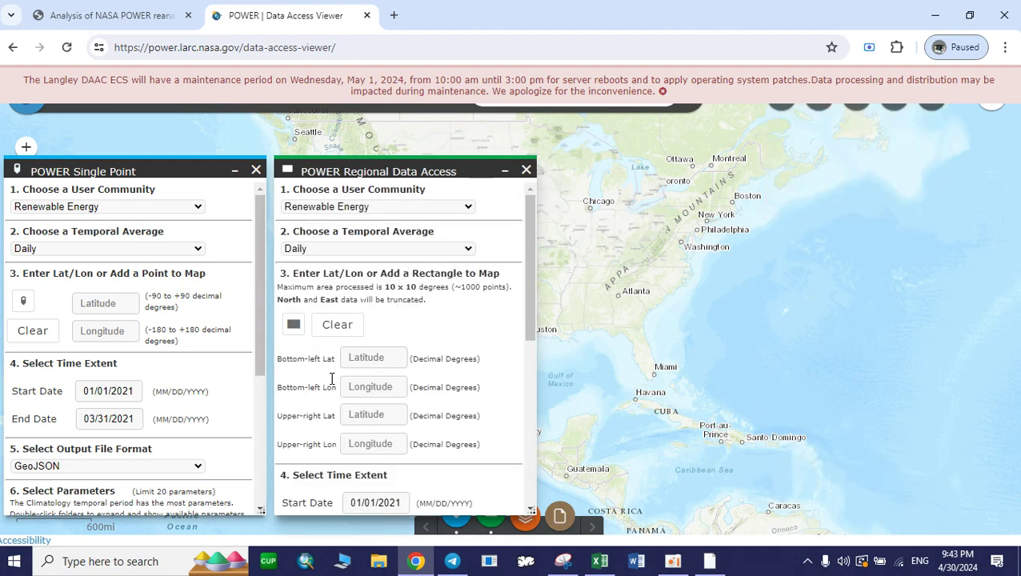
click(376, 364)
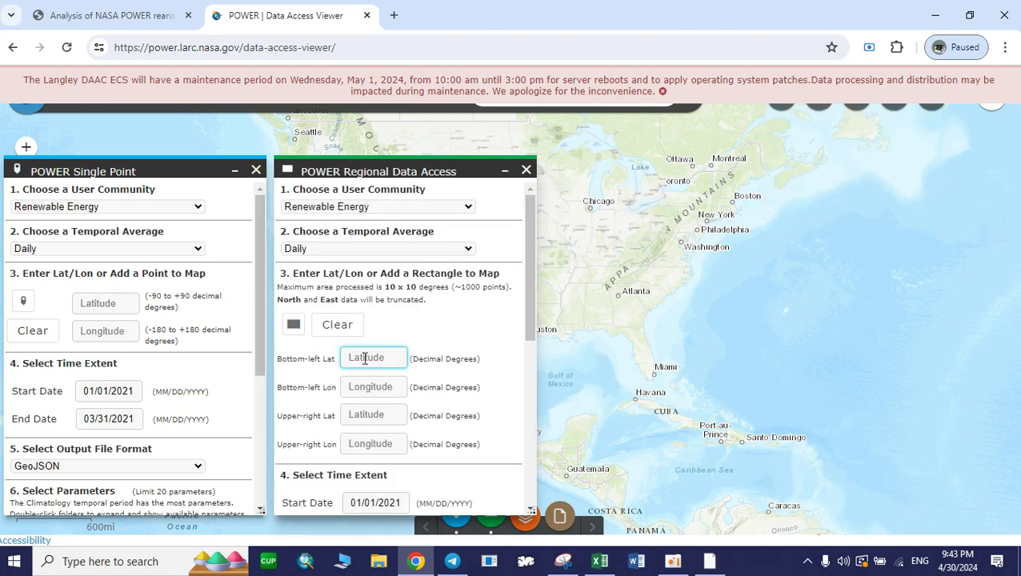
click(370, 383)
click(368, 352)
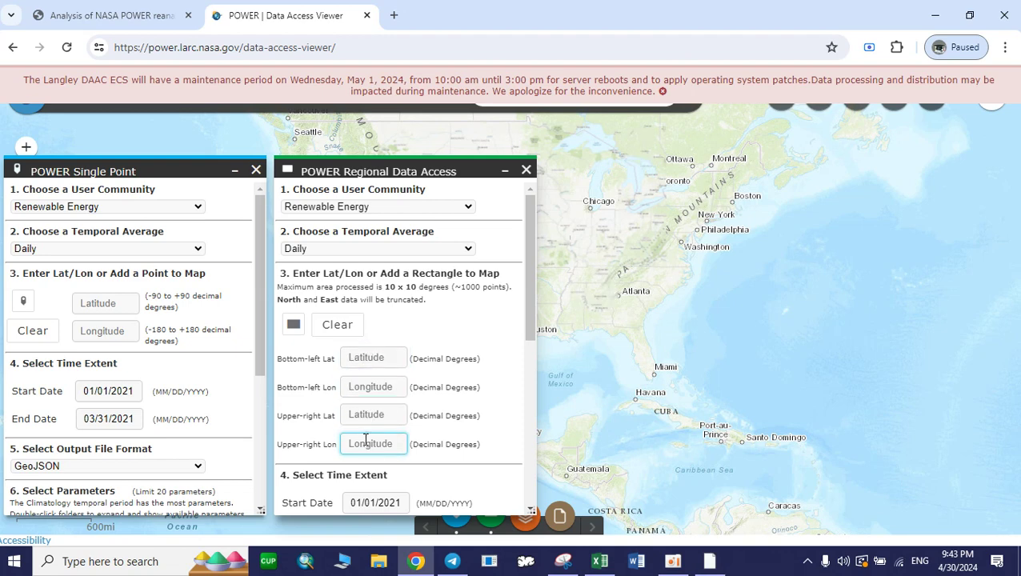
scroll(398, 456, down, 1)
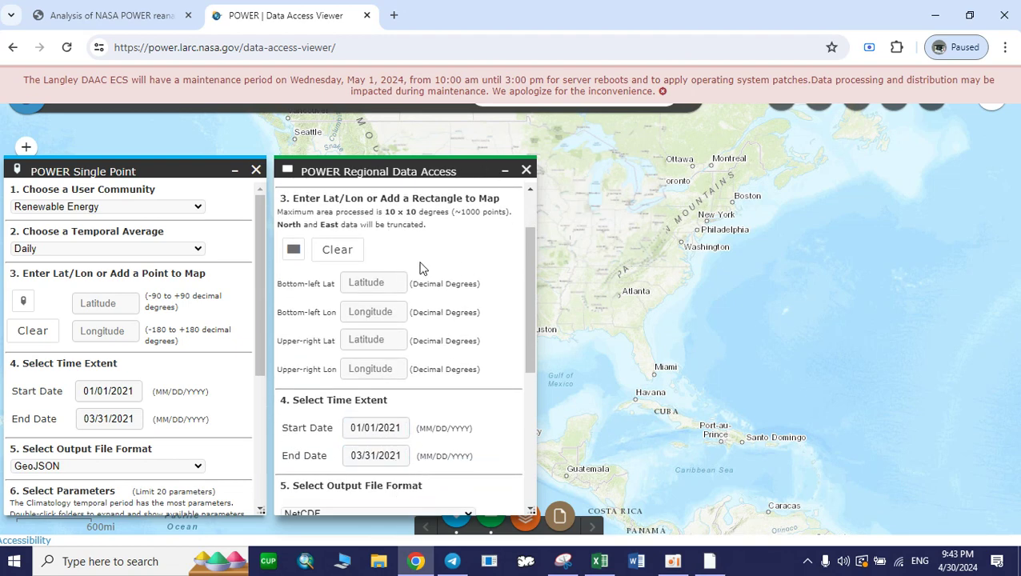
scroll(364, 281, up, 1)
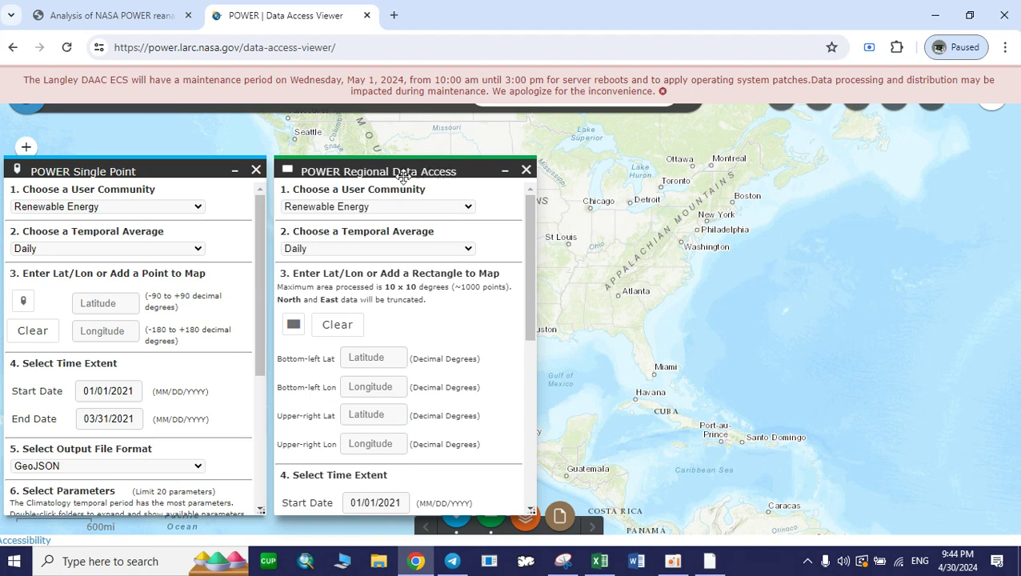
click(344, 358)
key(Tab)
click(526, 171)
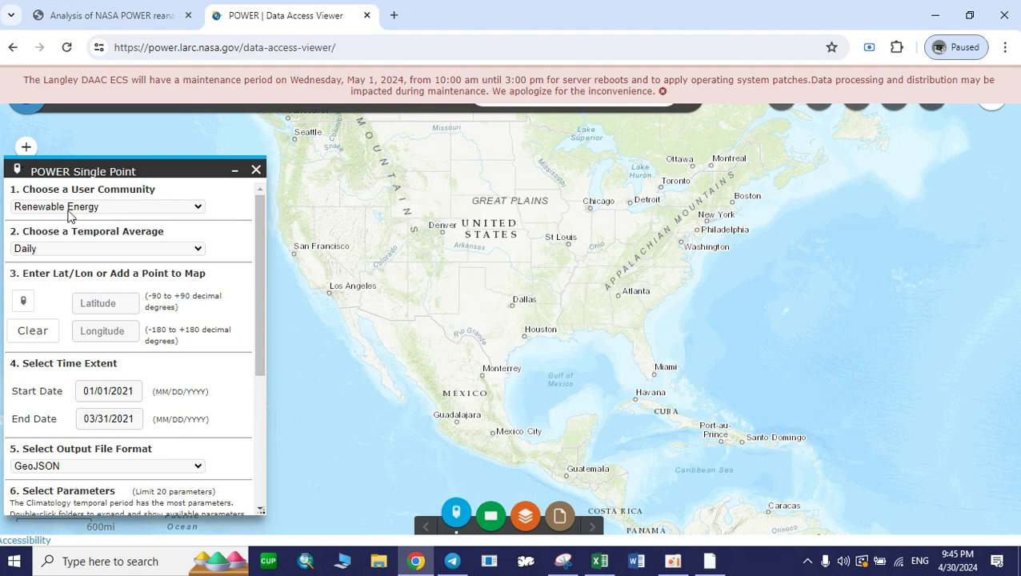
- Choose Renewable Energy as the user community in the POWER Single Point form
click(192, 208)
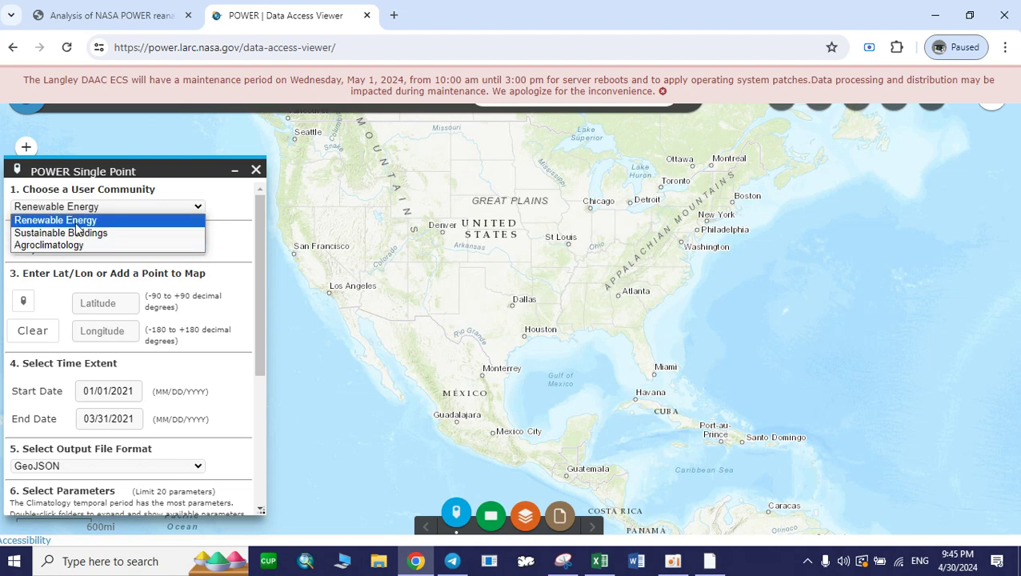
click(76, 224)
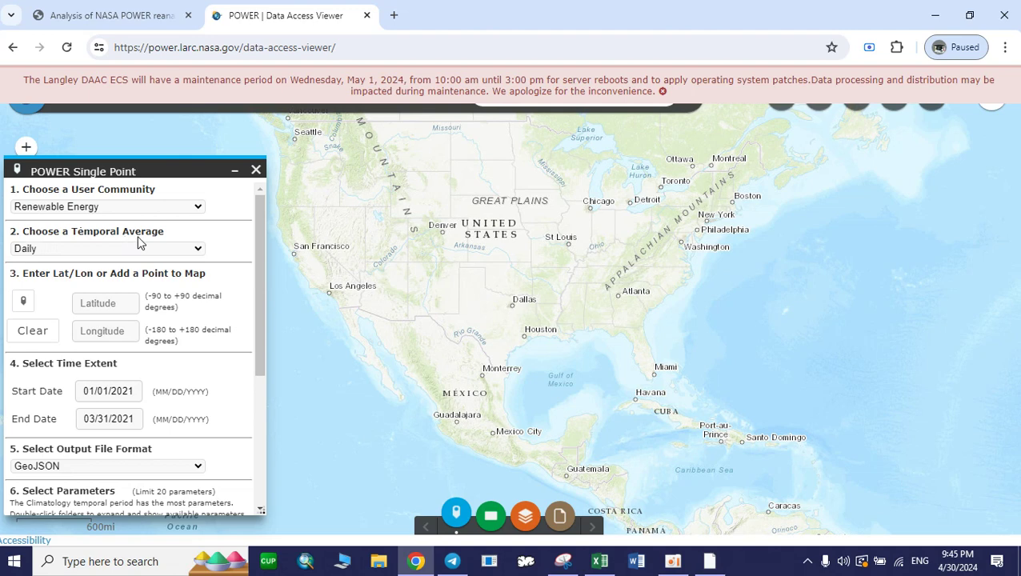
- Choose Daily as the temporal average in the Single Point form
click(198, 250)
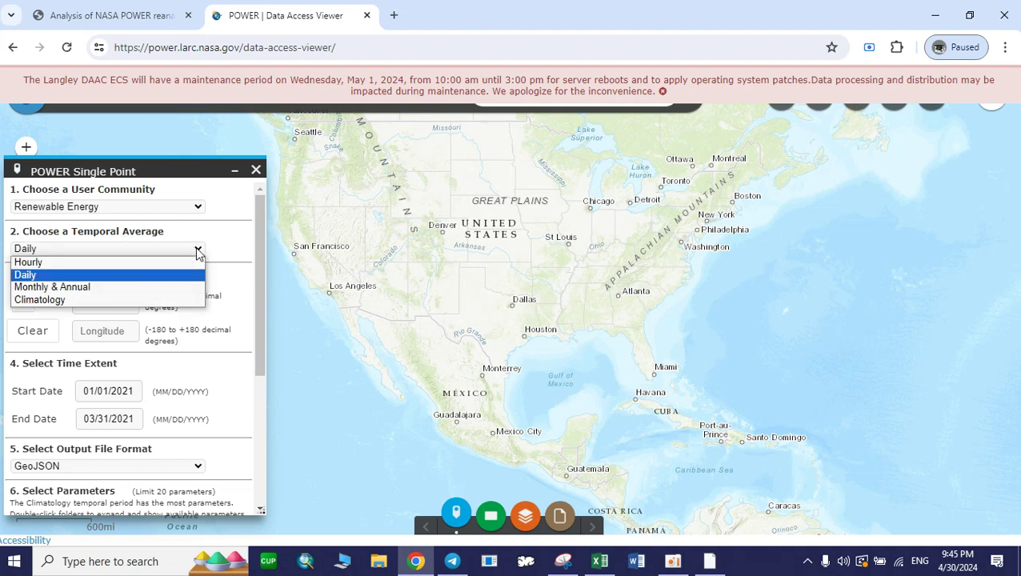
click(34, 276)
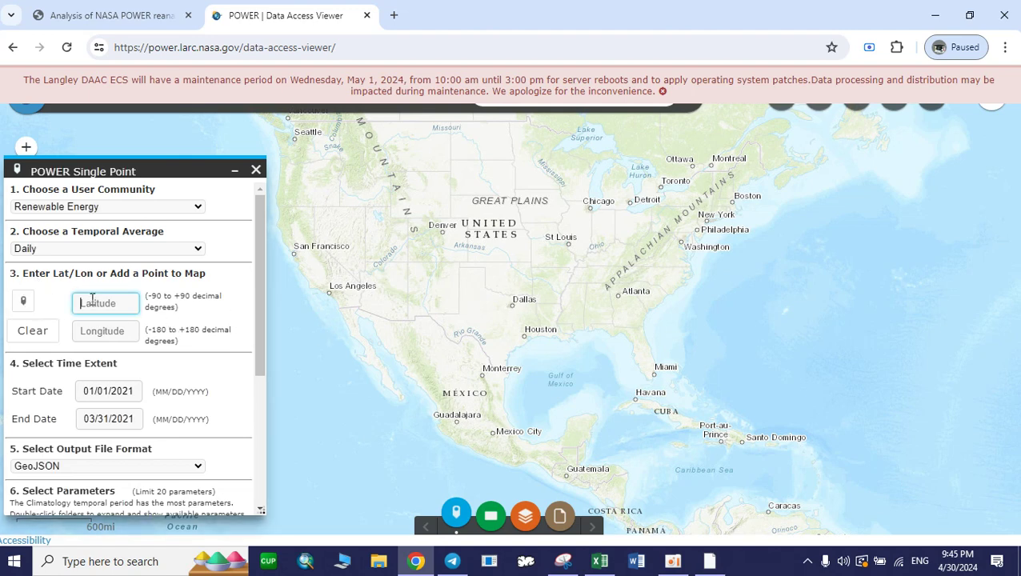
click(594, 564)
click(82, 231)
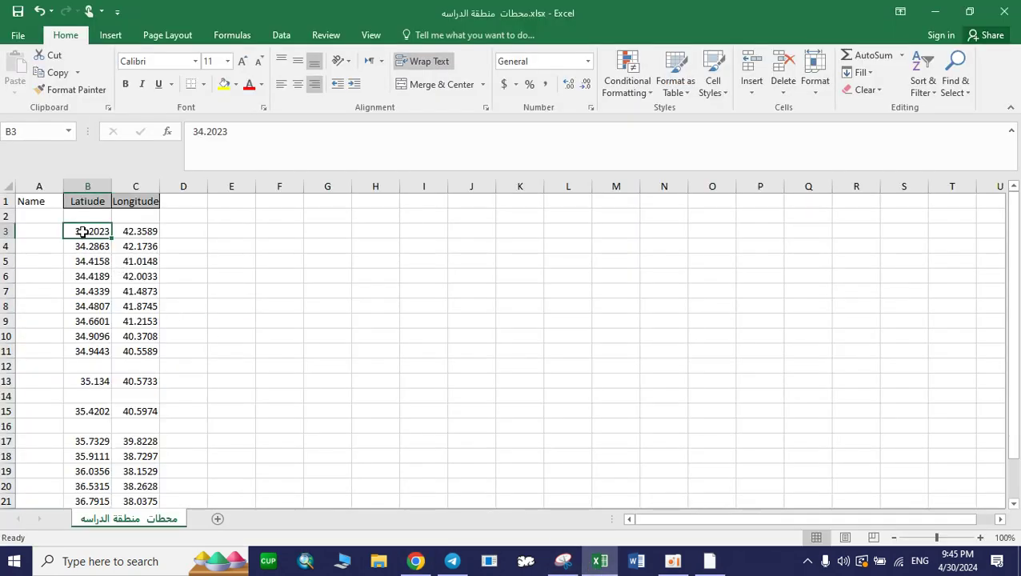
right_click(86, 231)
click(119, 250)
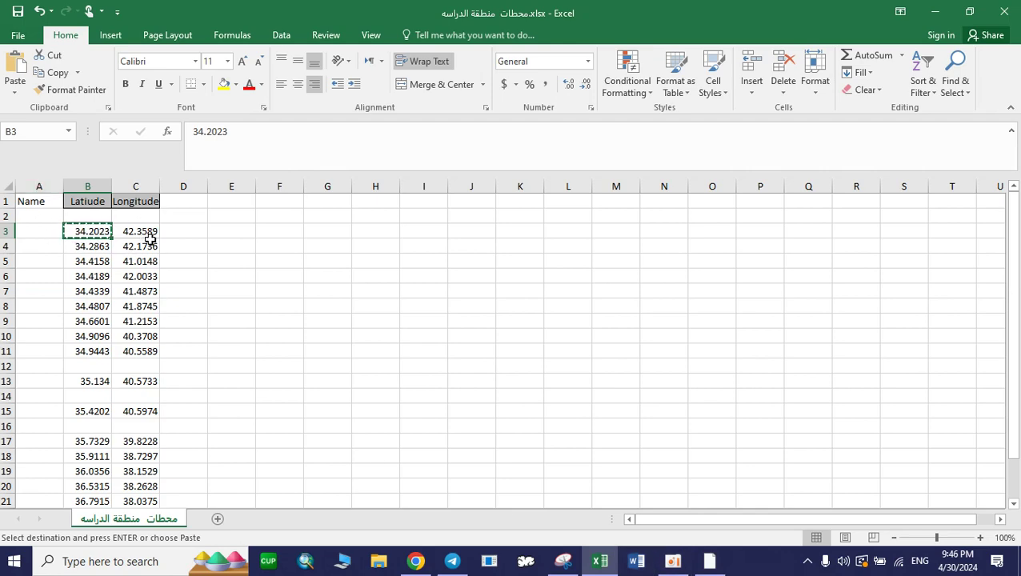
click(415, 561)
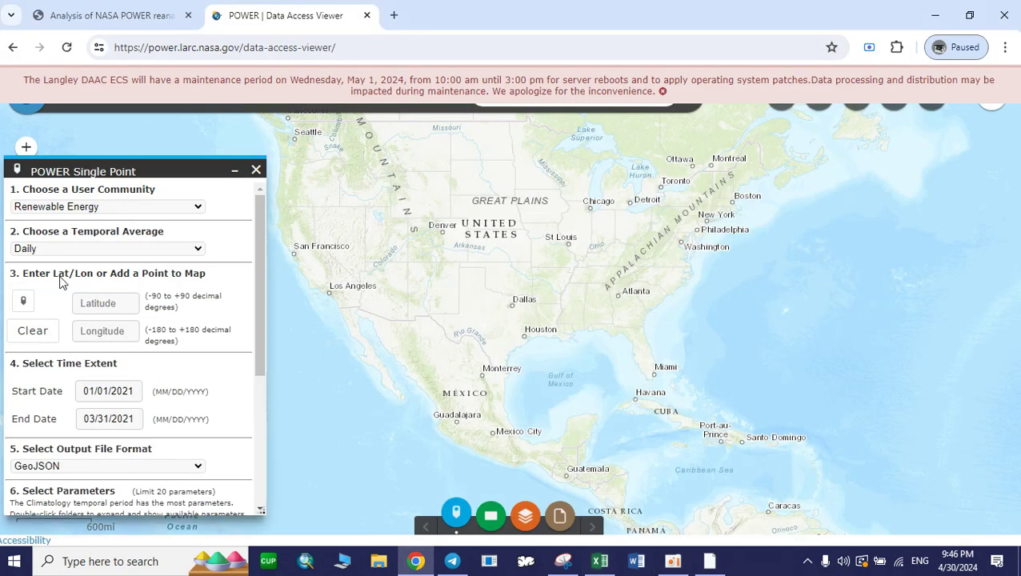
click(107, 329)
click(84, 302)
click(84, 332)
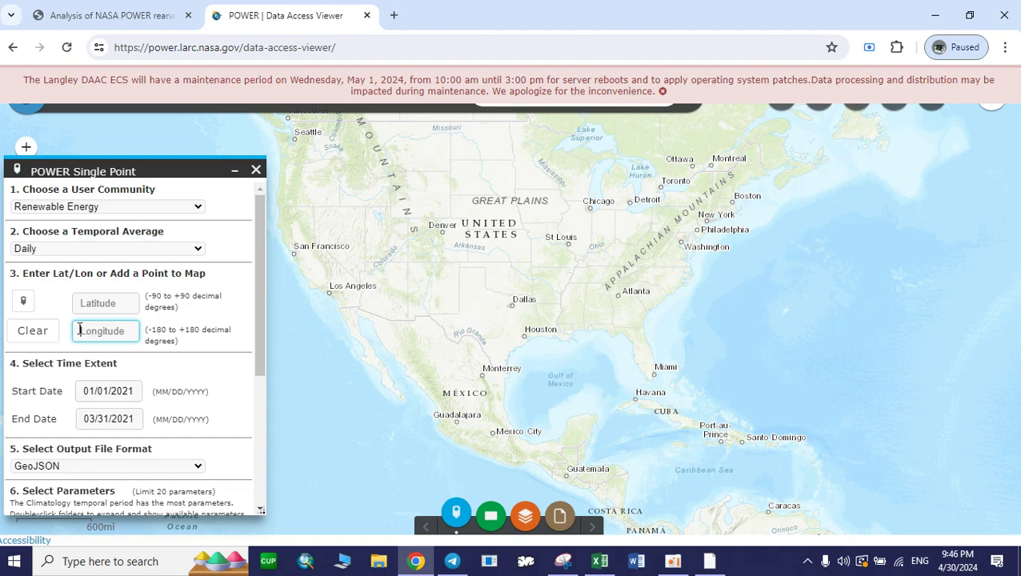
- Copy the first station's latitude 34.2023 from cell B3 in Excel and paste it as the Single Point latitude in Chrome
click(600, 561)
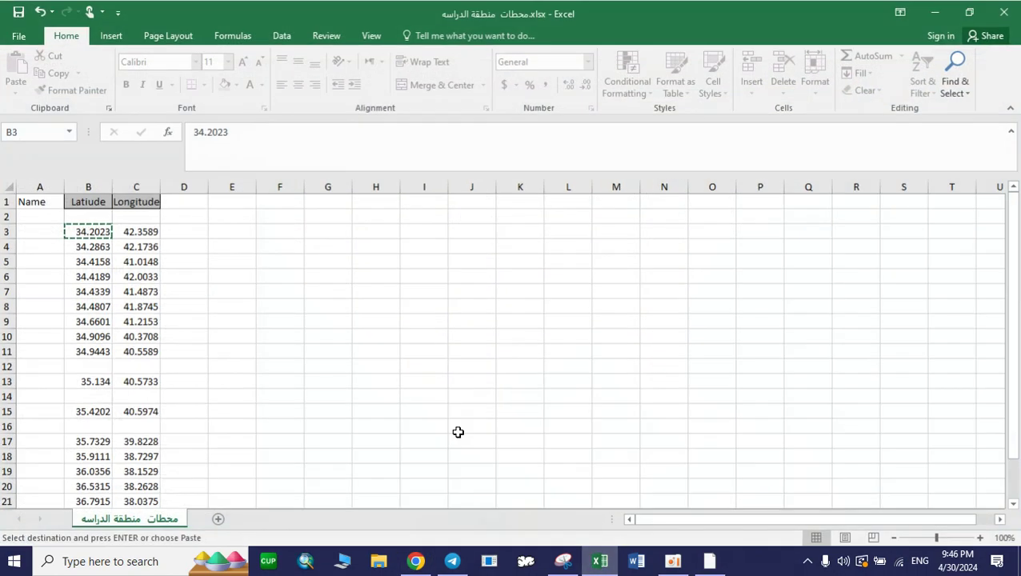
right_click(84, 228)
click(116, 253)
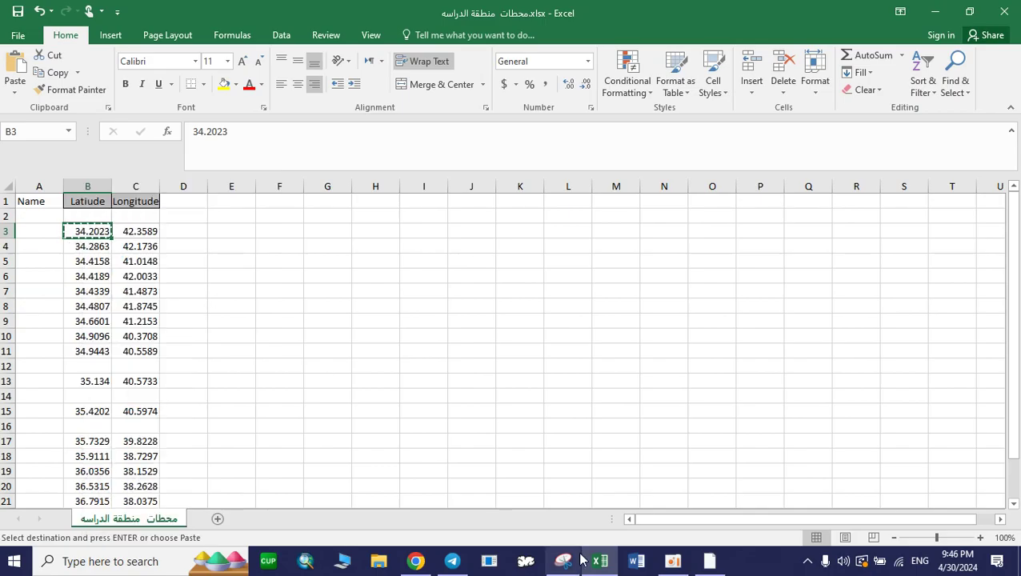
click(415, 561)
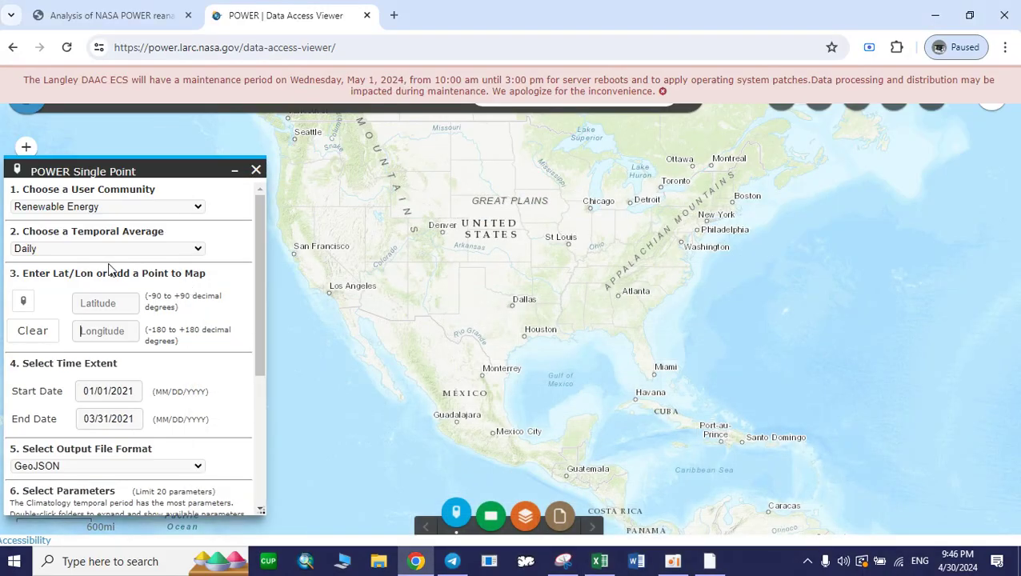
right_click(100, 305)
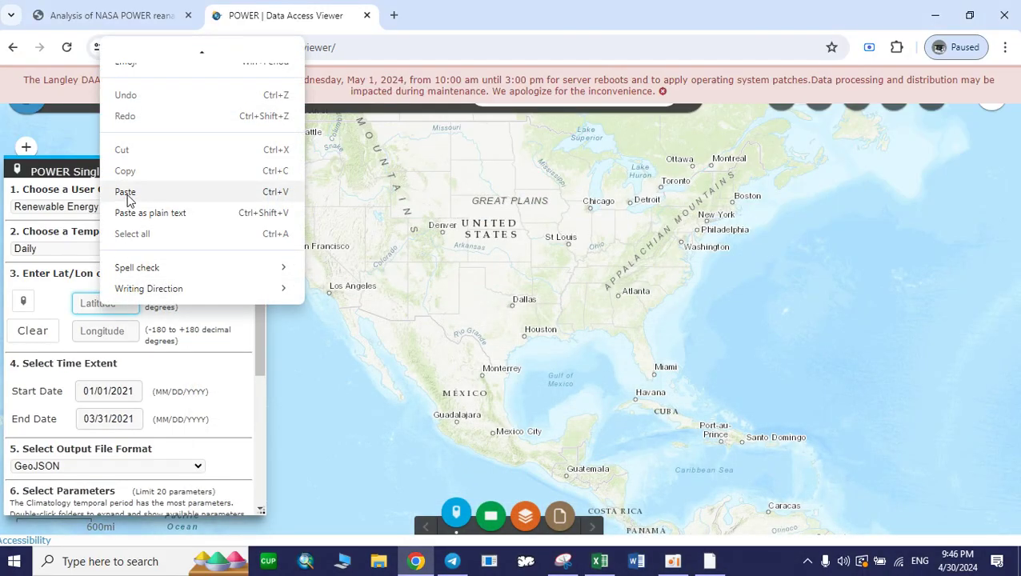
click(126, 194)
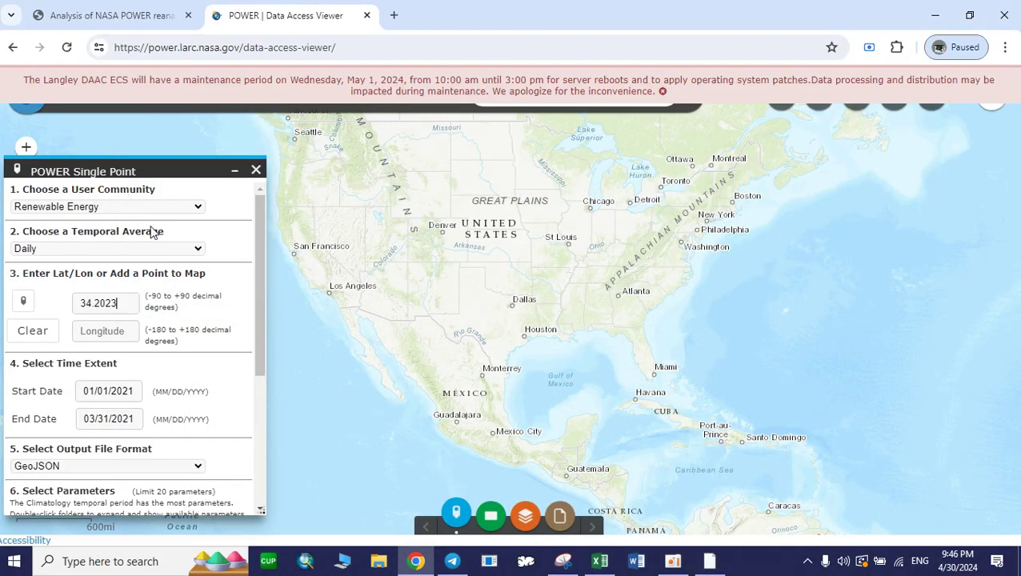
- Copy the first station's longitude 42.3589 from cell C3 in Excel and paste it as the Single Point longitude in Chrome
click(593, 566)
click(138, 230)
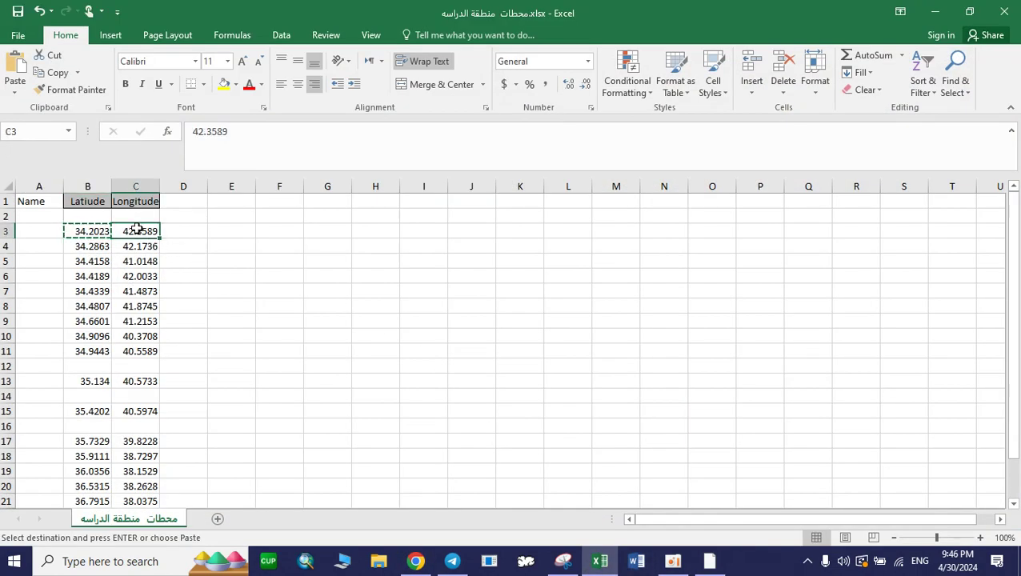
right_click(138, 230)
click(172, 250)
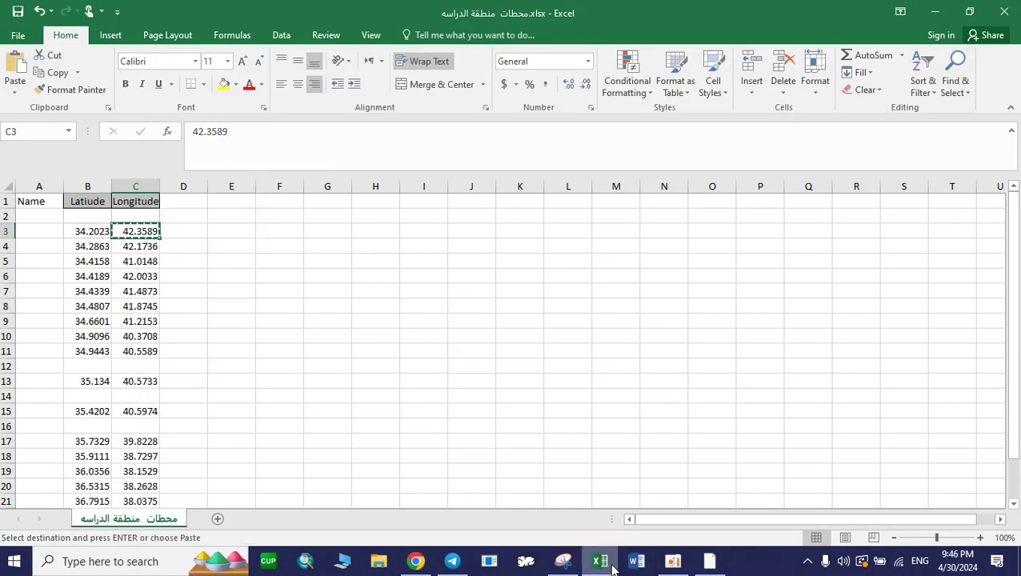
click(613, 566)
click(93, 331)
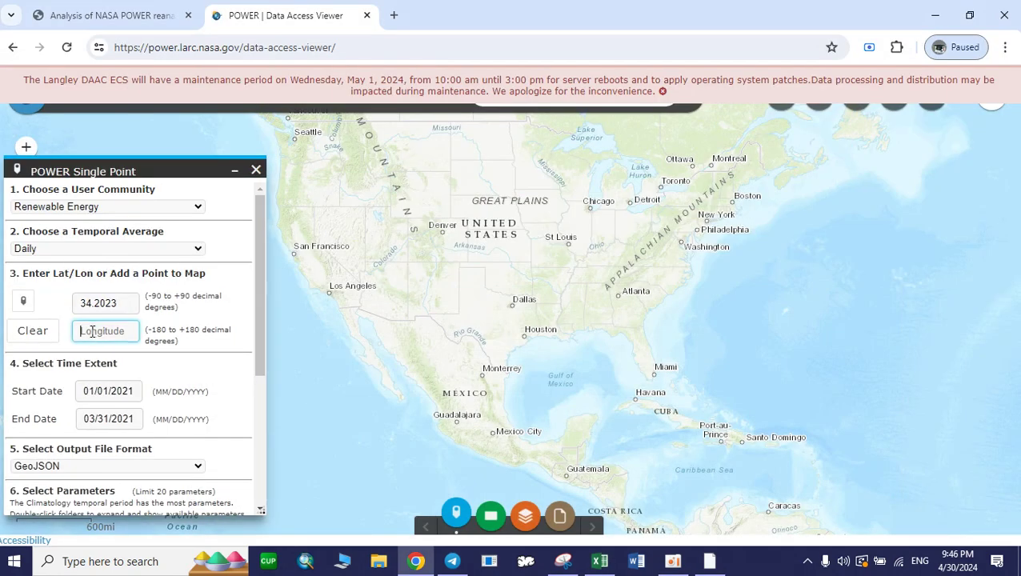
right_click(93, 331)
click(120, 185)
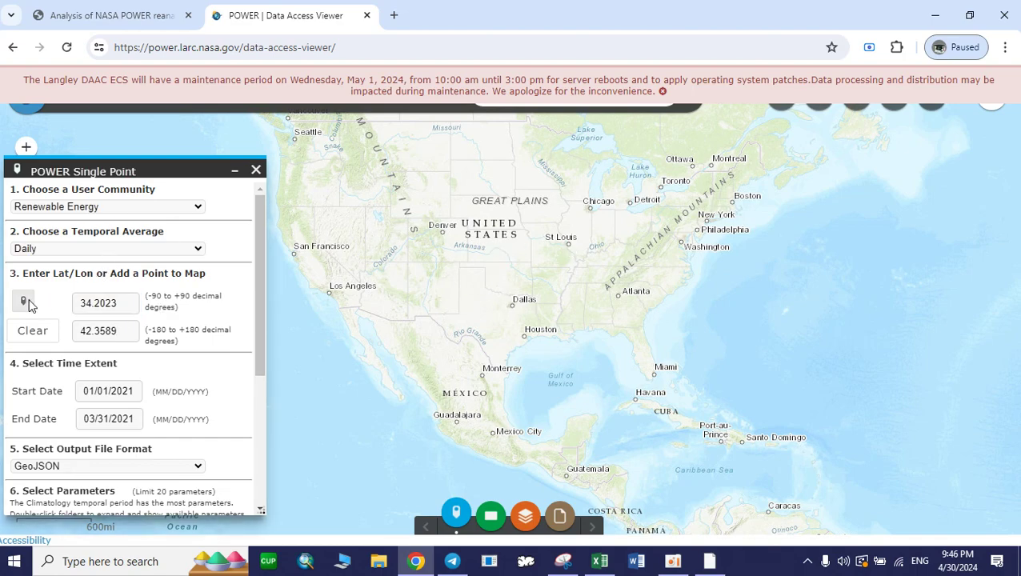
- Activate the tool for adding a point to the map in the Single Point form
scroll(584, 176, down, 1)
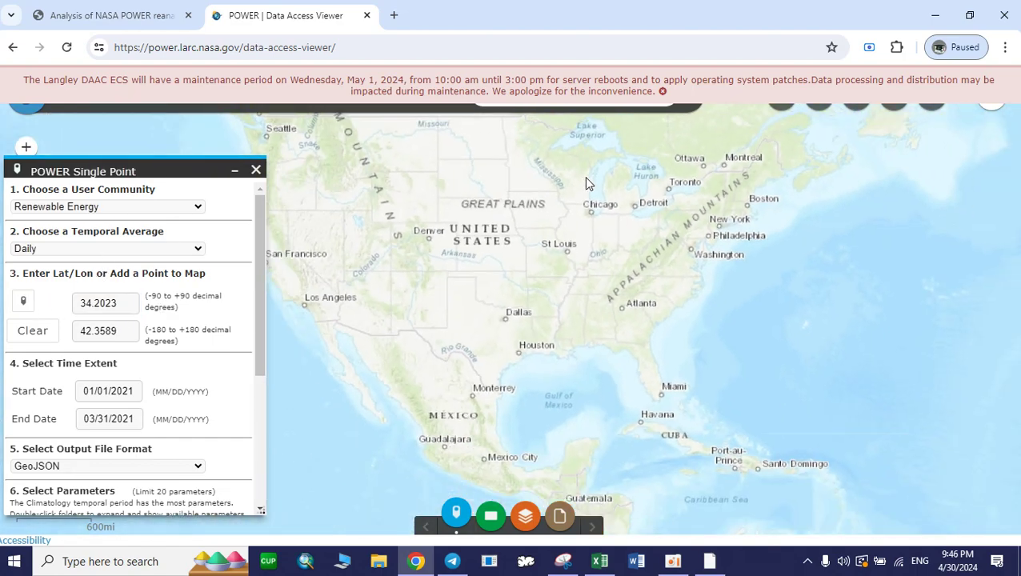
scroll(584, 176, up, 1)
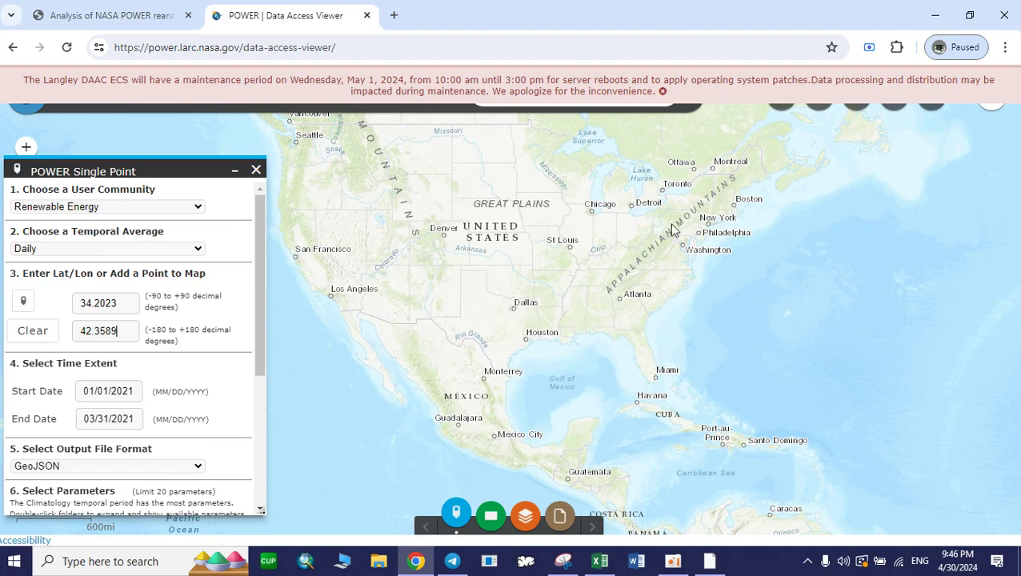
click(22, 304)
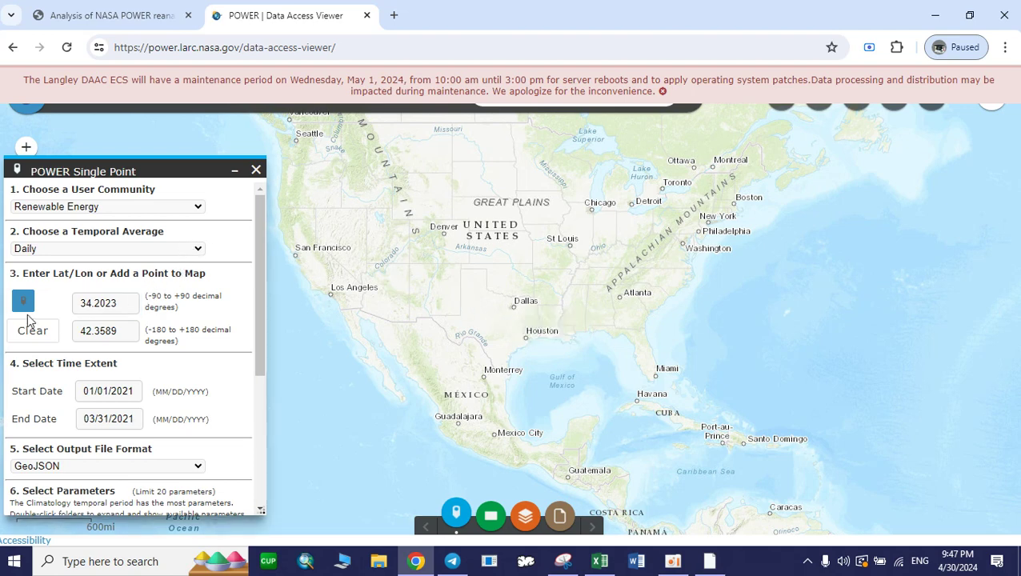
click(102, 330)
- Open the Start Date calendar and set its year to 2023
click(98, 387)
click(106, 392)
click(85, 363)
click(102, 389)
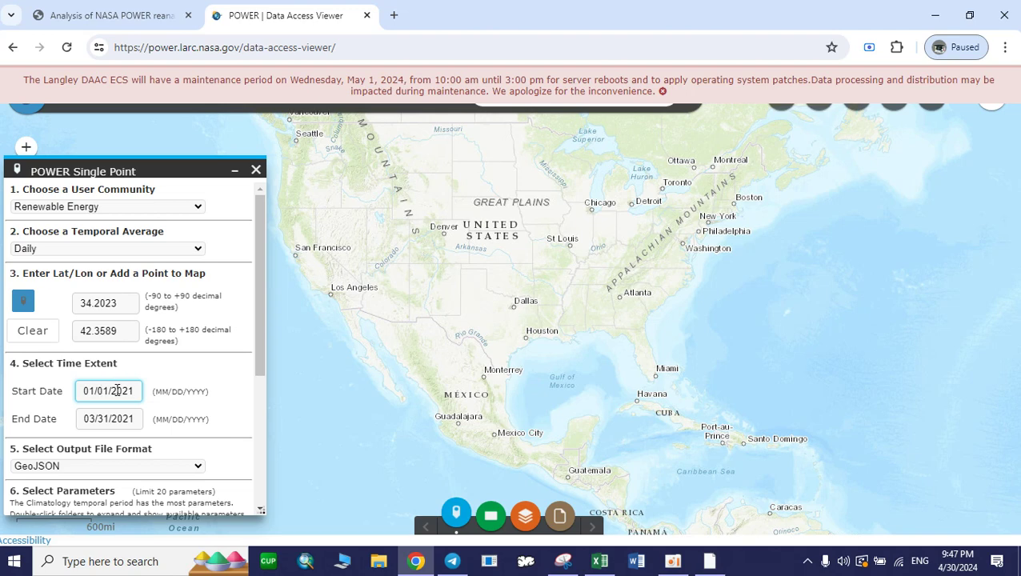
click(140, 392)
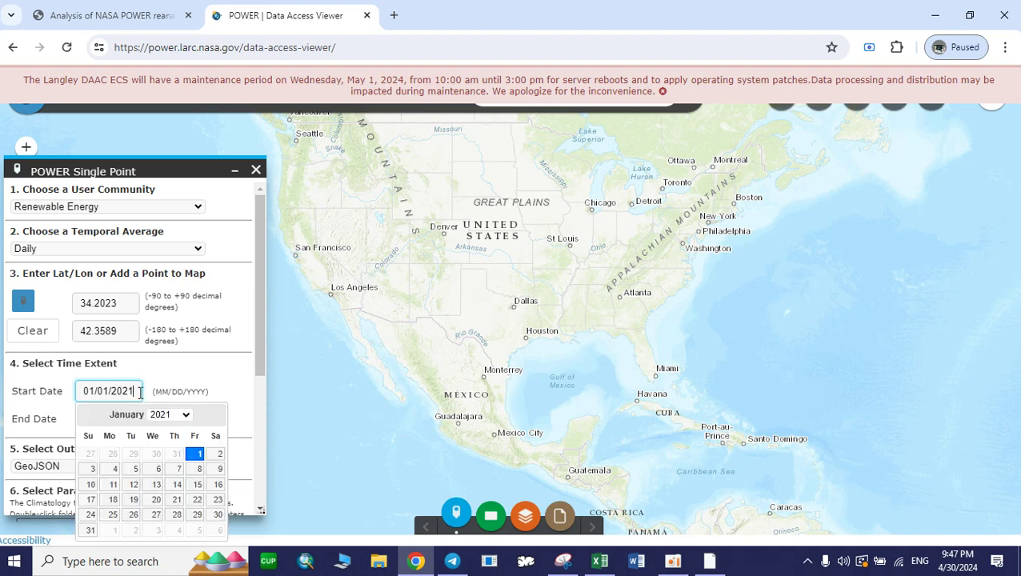
click(186, 415)
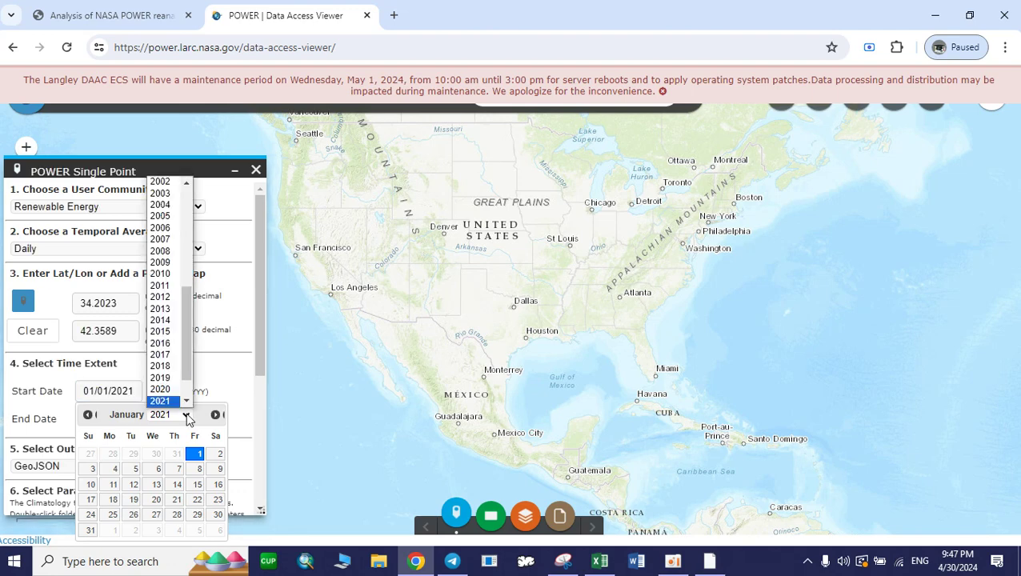
scroll(186, 381, down, 2)
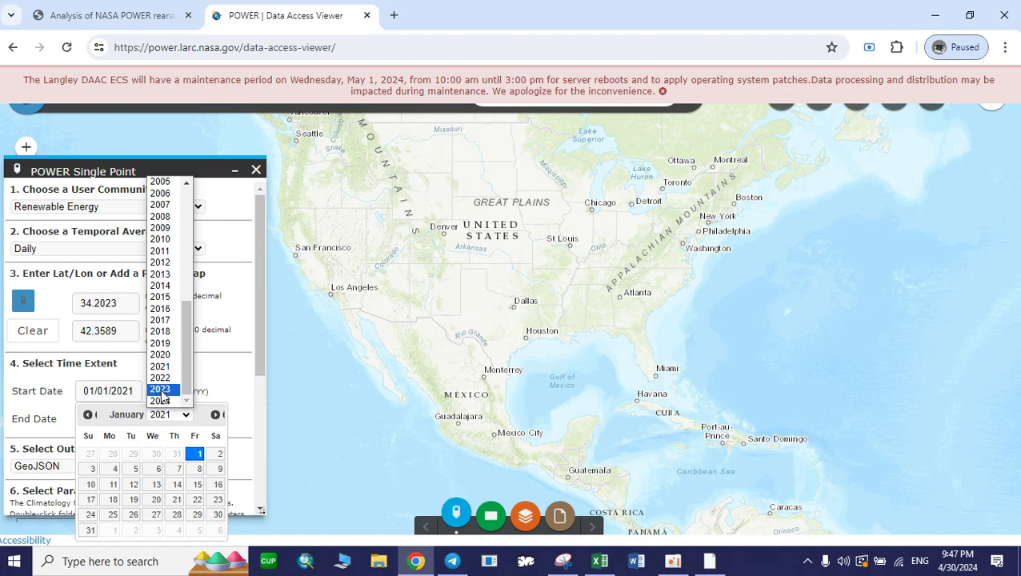
click(161, 389)
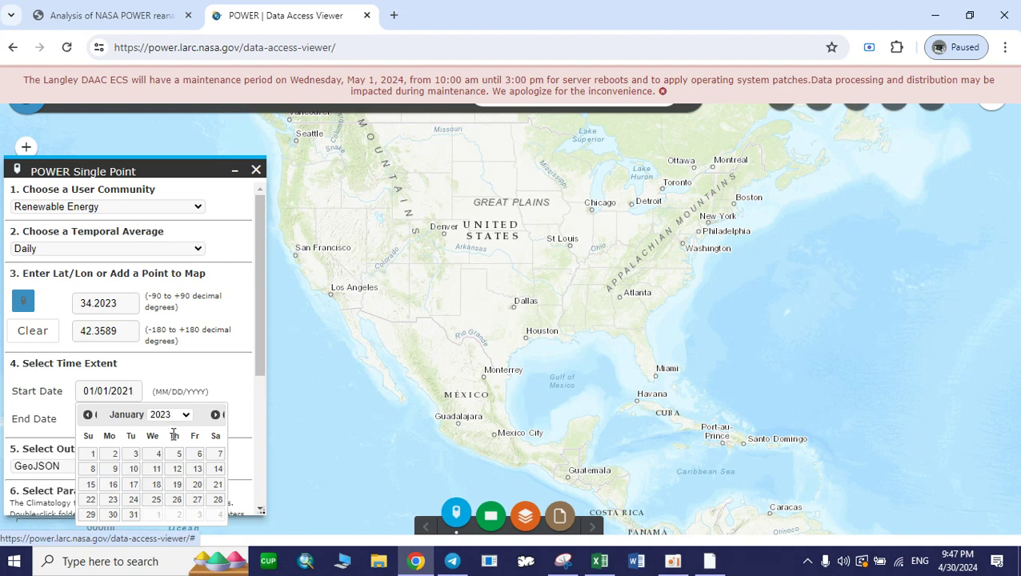
- Advance the Start Date calendar to September and pick day 5, giving 09/05/2023
click(216, 414)
click(216, 415)
click(216, 414)
click(216, 414)
click(216, 415)
click(216, 415)
click(216, 414)
click(216, 415)
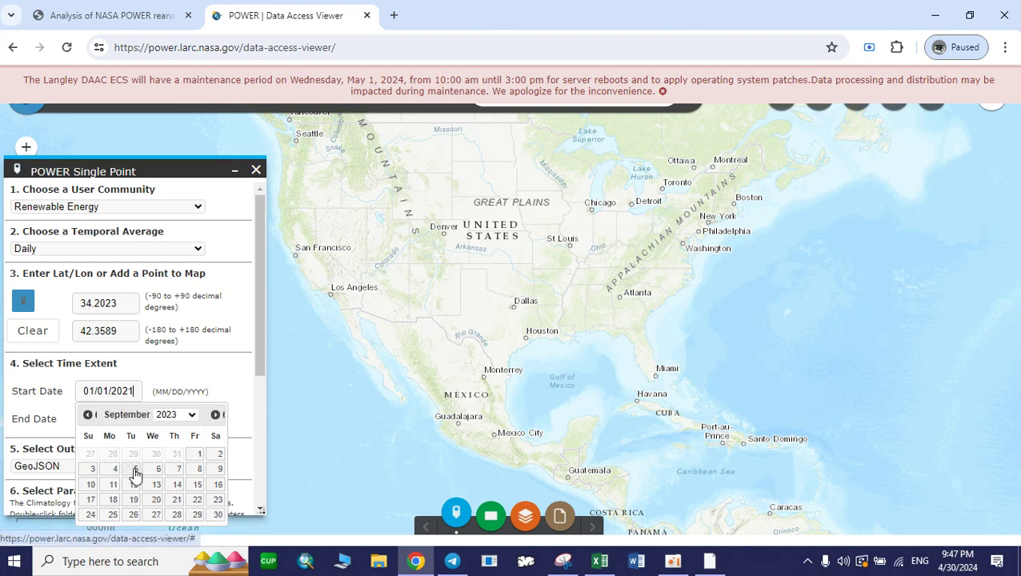
click(133, 468)
click(108, 388)
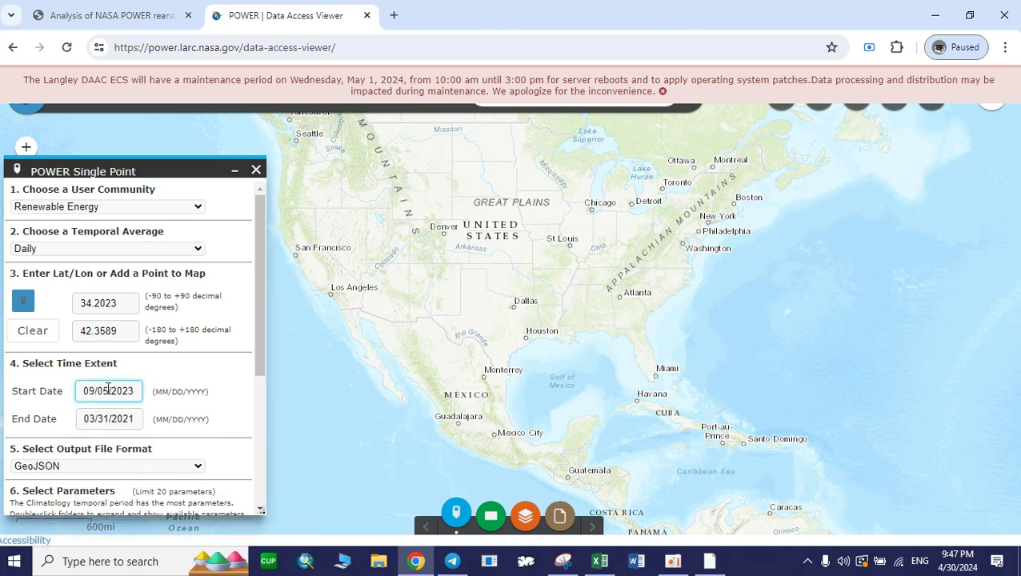
- Open the End Date calendar and set its year to 2023
click(117, 419)
click(112, 392)
click(126, 412)
click(116, 393)
click(126, 419)
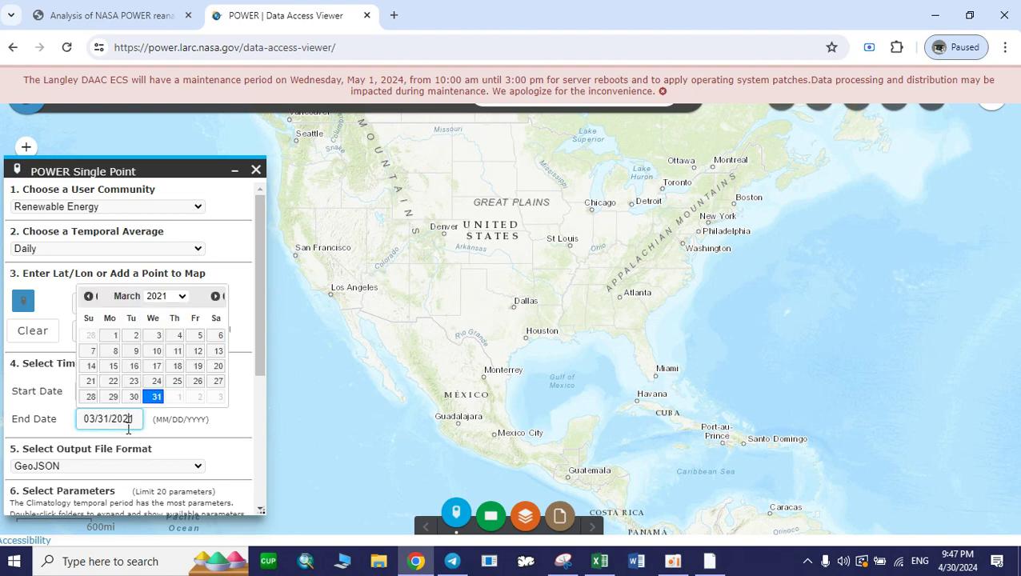
click(181, 297)
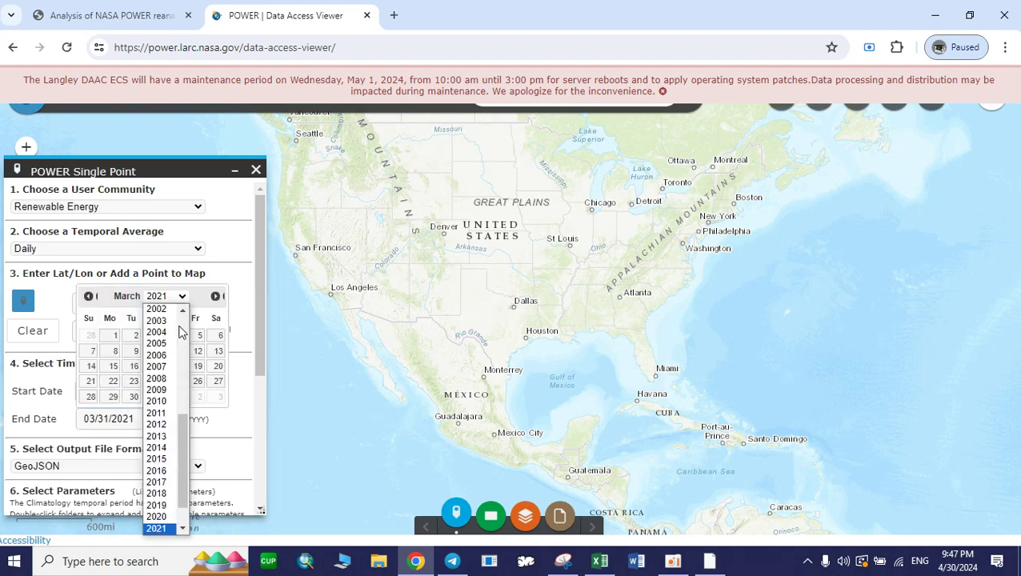
scroll(177, 520, down, 1)
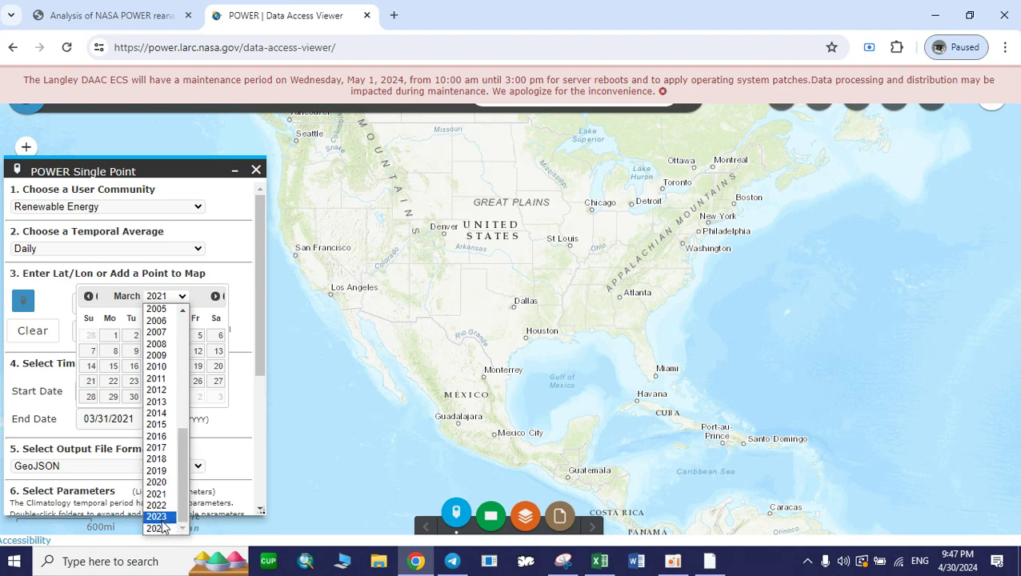
click(160, 517)
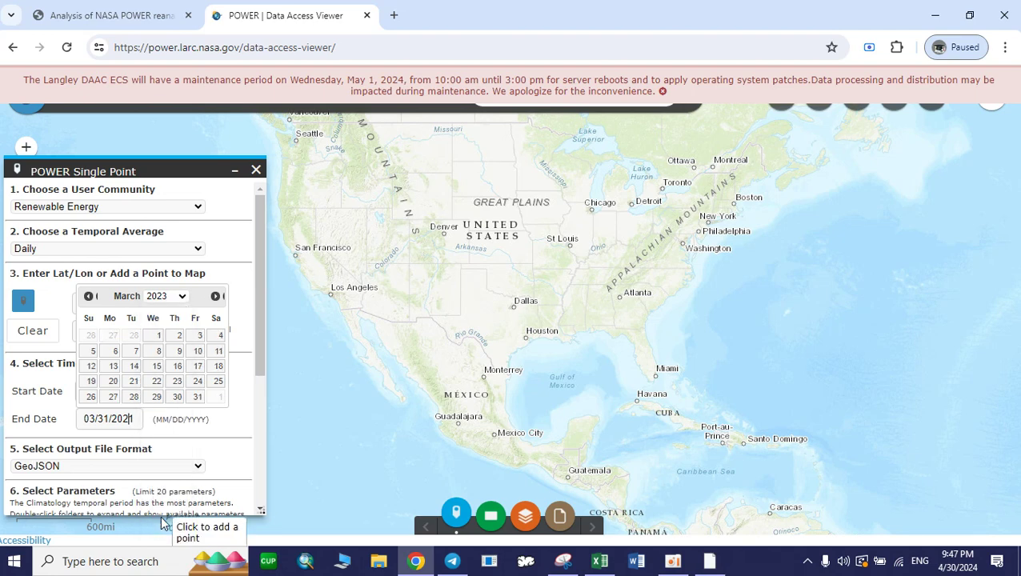
- Advance the End Date calendar to March 2024 and pick day 11, giving 03/11/2024
click(215, 296)
click(215, 296)
click(215, 296)
click(216, 296)
click(216, 296)
click(215, 296)
click(216, 296)
click(216, 296)
click(215, 296)
click(215, 296)
click(216, 296)
click(215, 296)
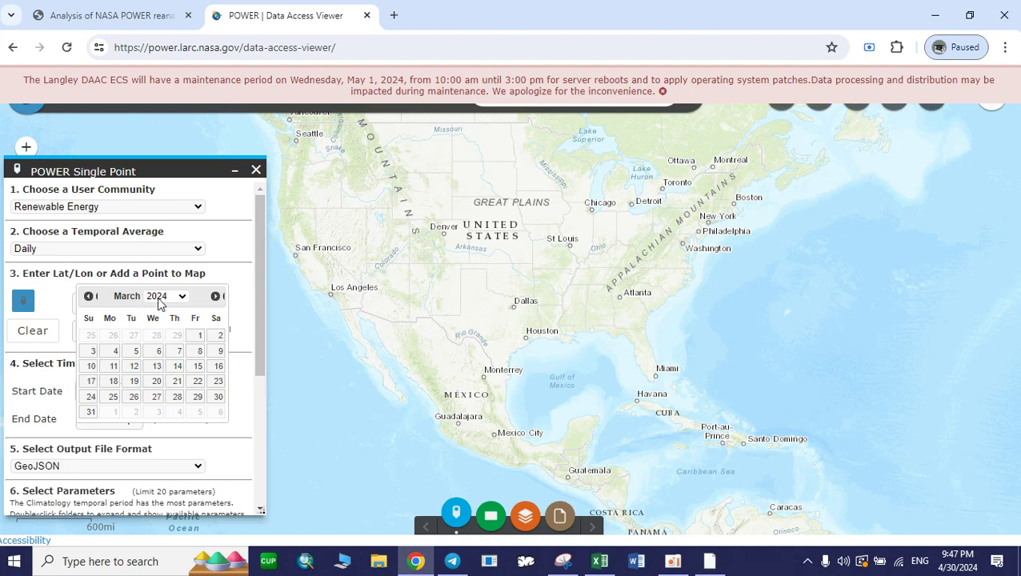
click(114, 367)
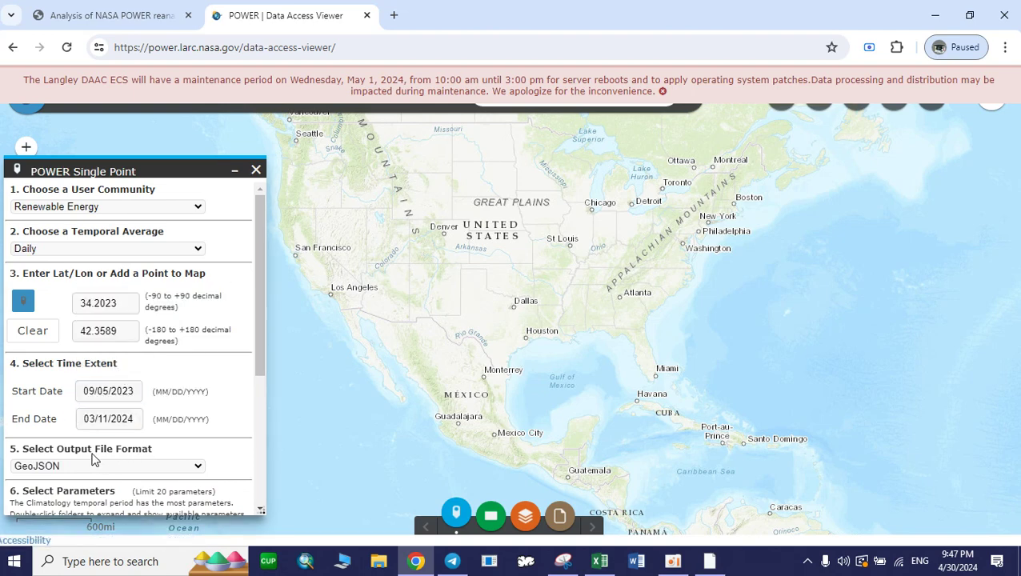
- Examine the range of years offered in the Start Date calendar, from earliest to latest, and close it without choosing another date
click(121, 399)
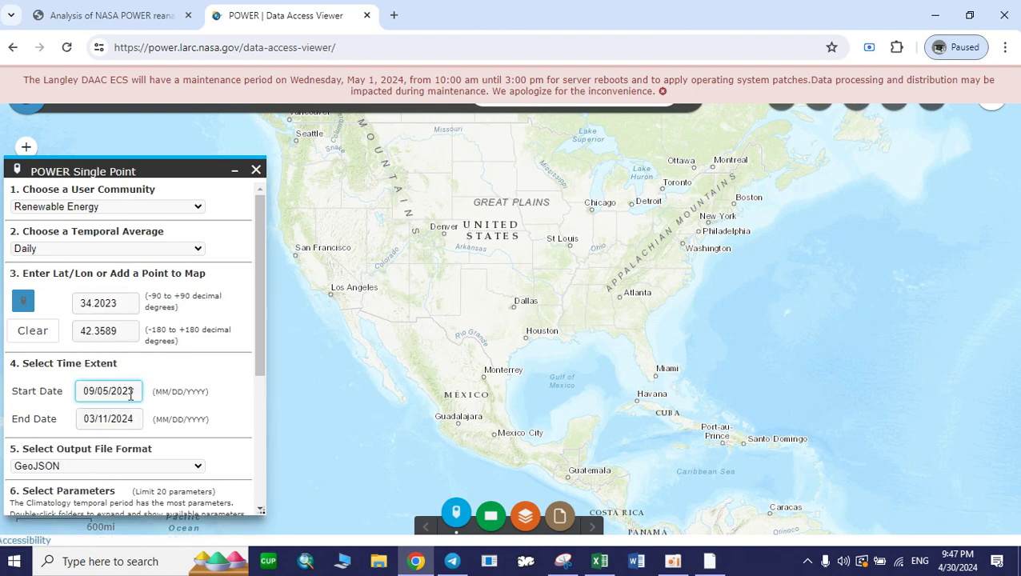
click(130, 394)
click(189, 415)
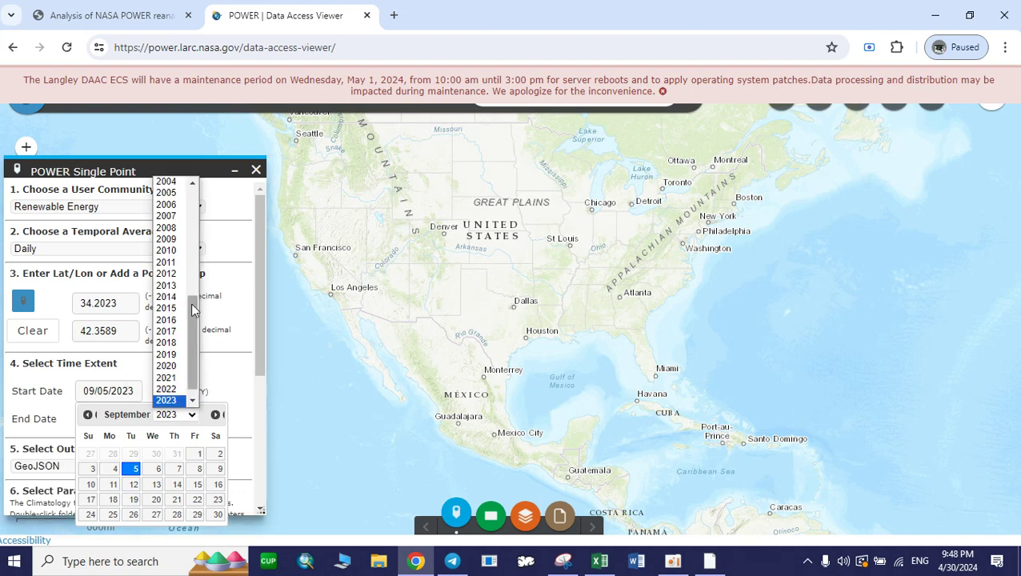
drag(197, 307, 193, 190)
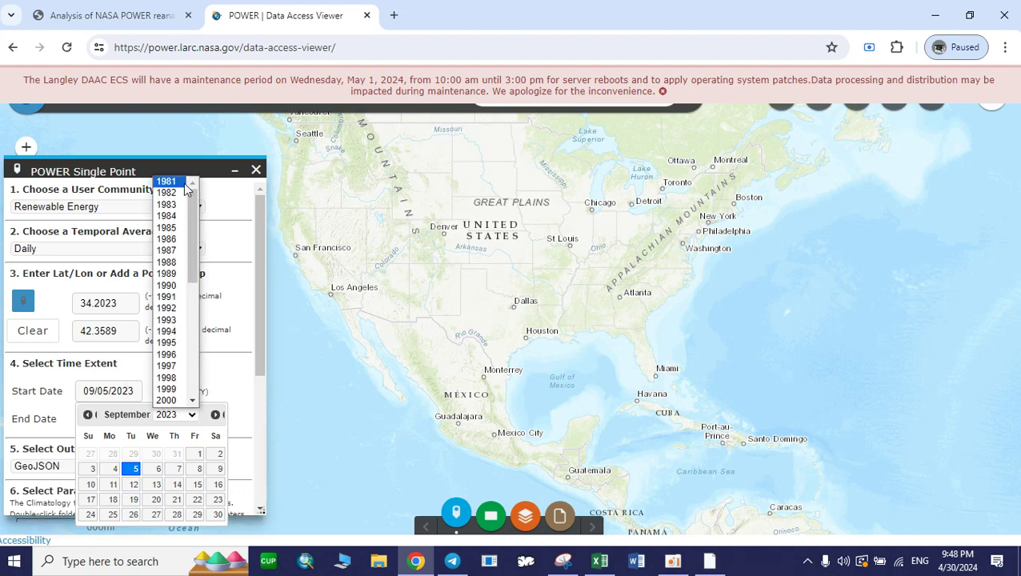
drag(189, 234, 191, 370)
click(132, 376)
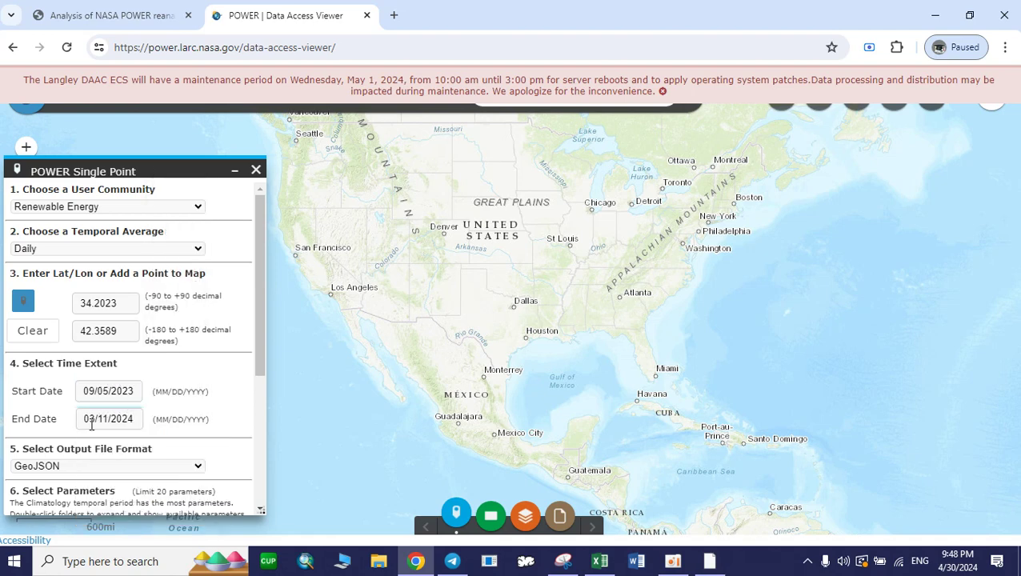
- Set the output file format to CSV
scroll(80, 456, down, 1)
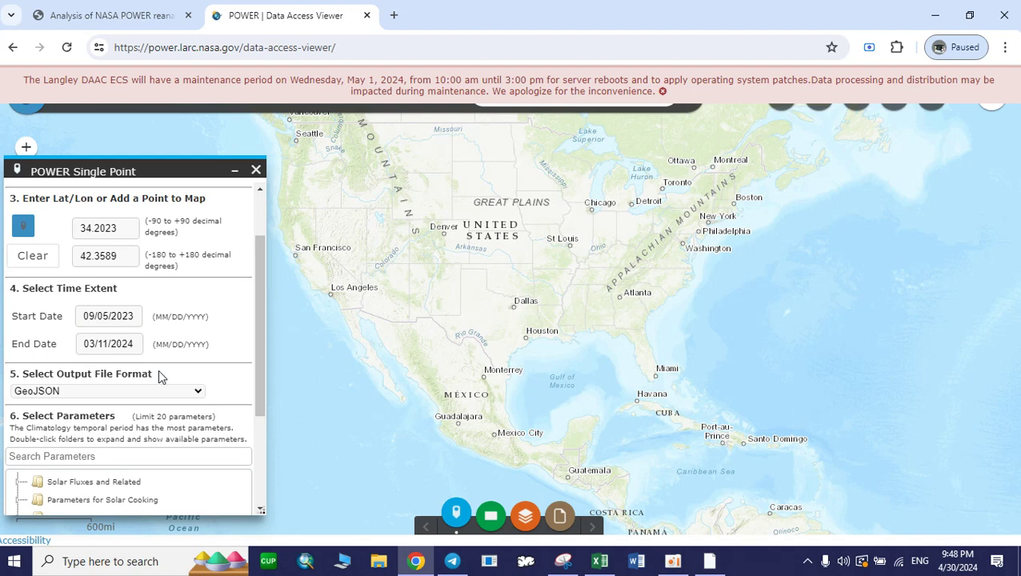
click(199, 392)
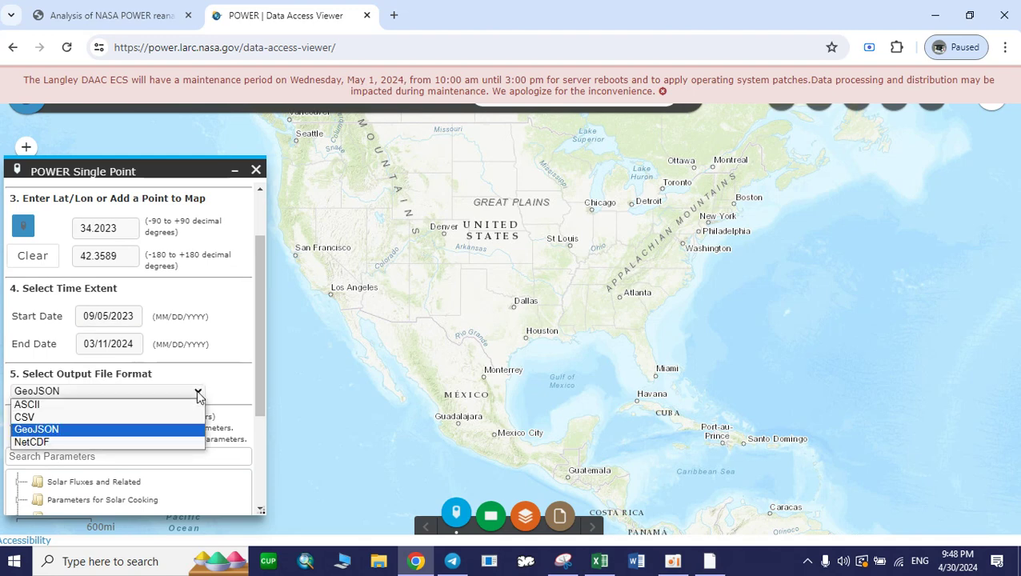
click(40, 411)
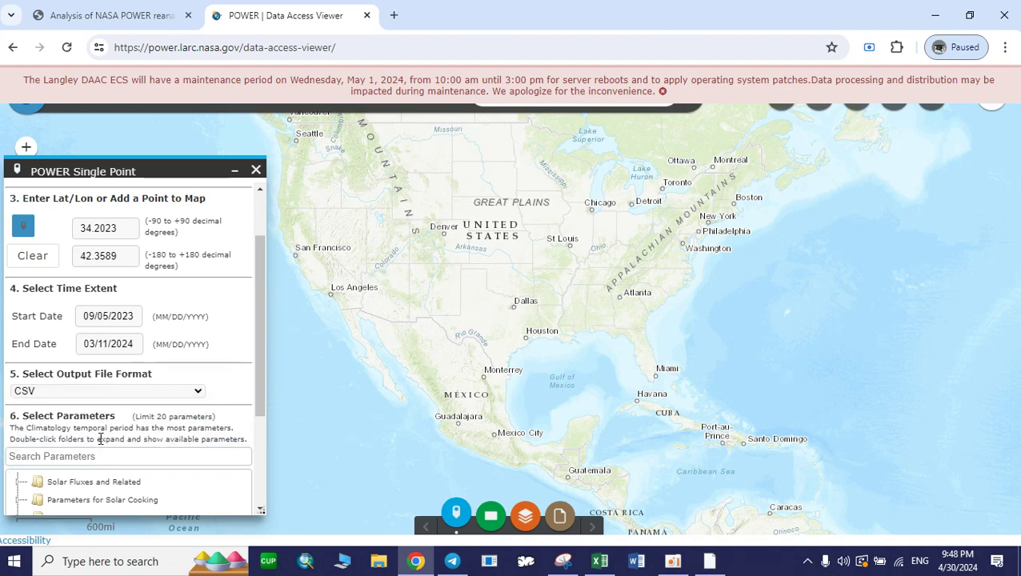
- Expand the Temperatures folder and select Temperature at 2 Meters Maximum and Temperature at 2 Meters Minimum
scroll(100, 439, down, 2)
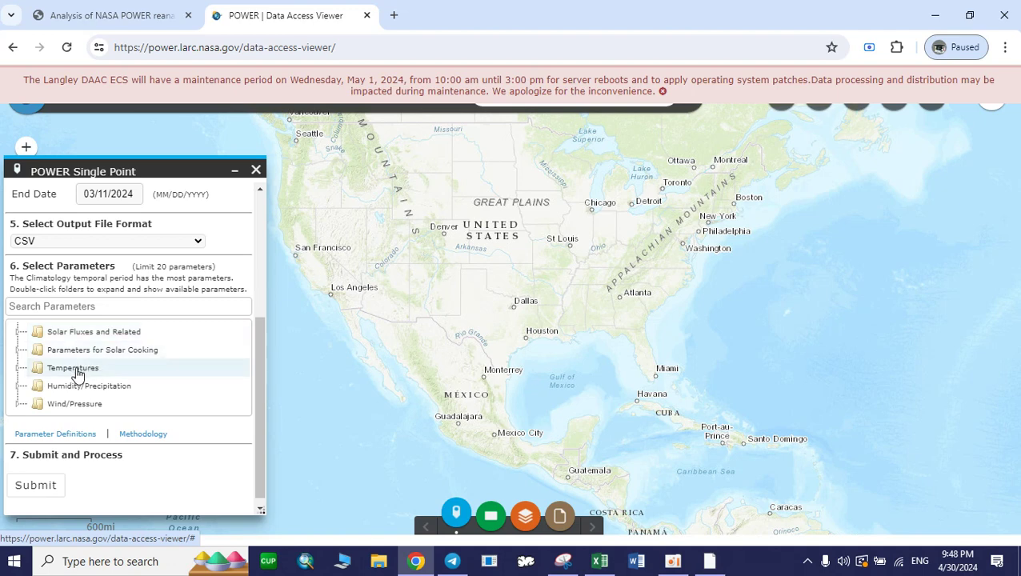
click(52, 370)
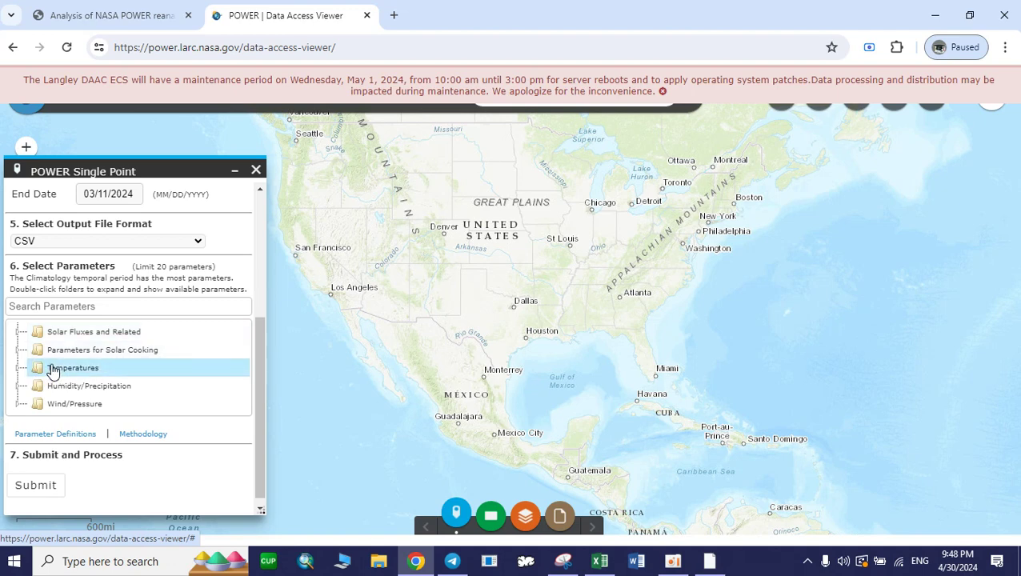
double_click(34, 371)
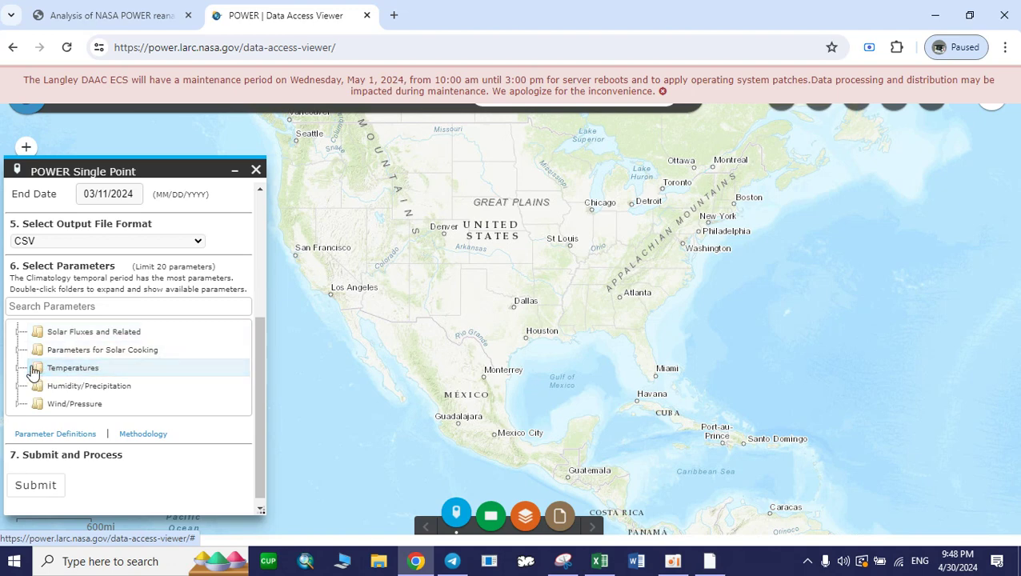
double_click(35, 371)
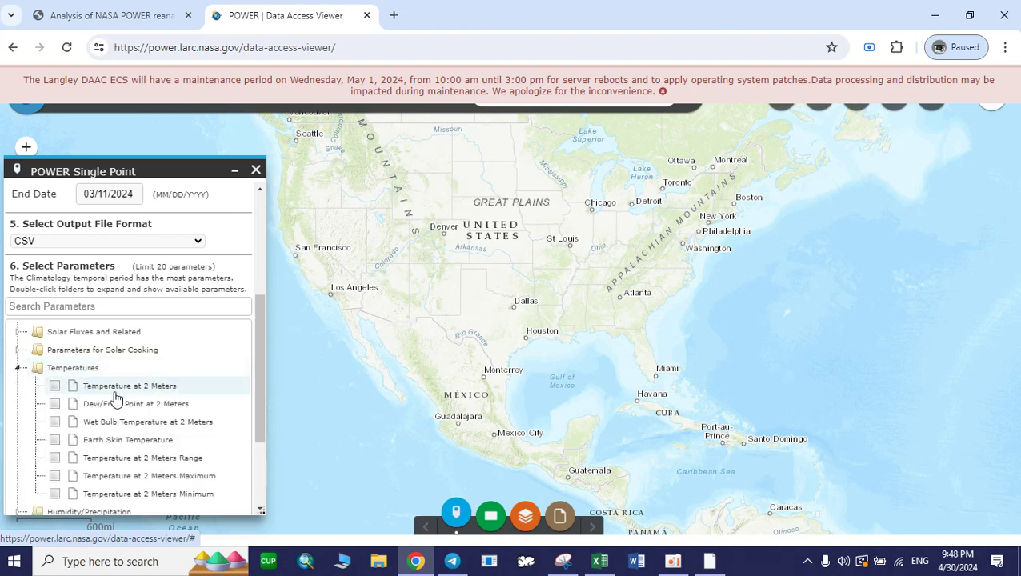
scroll(118, 398, down, 1)
scroll(118, 398, down, 1)
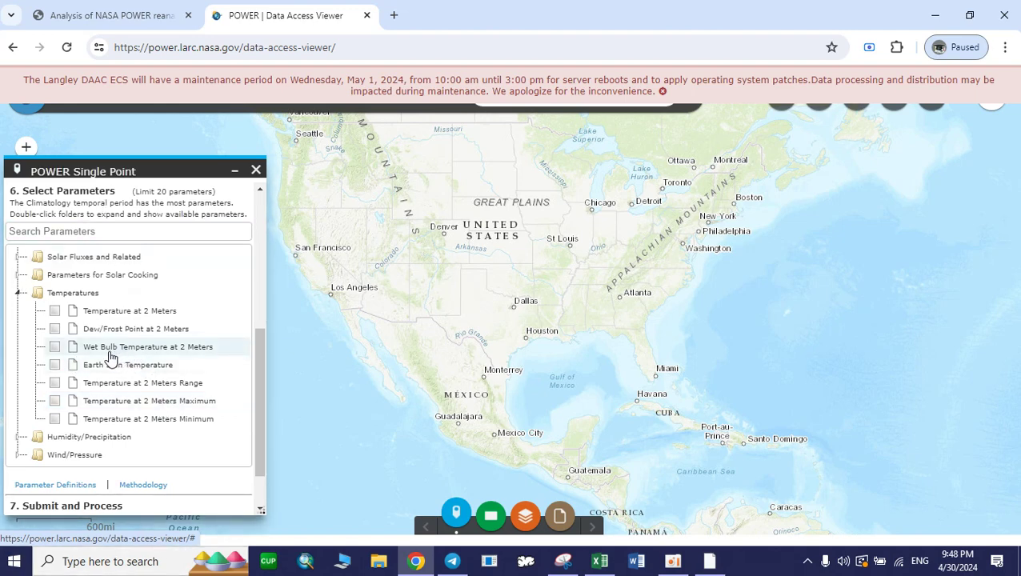
click(55, 401)
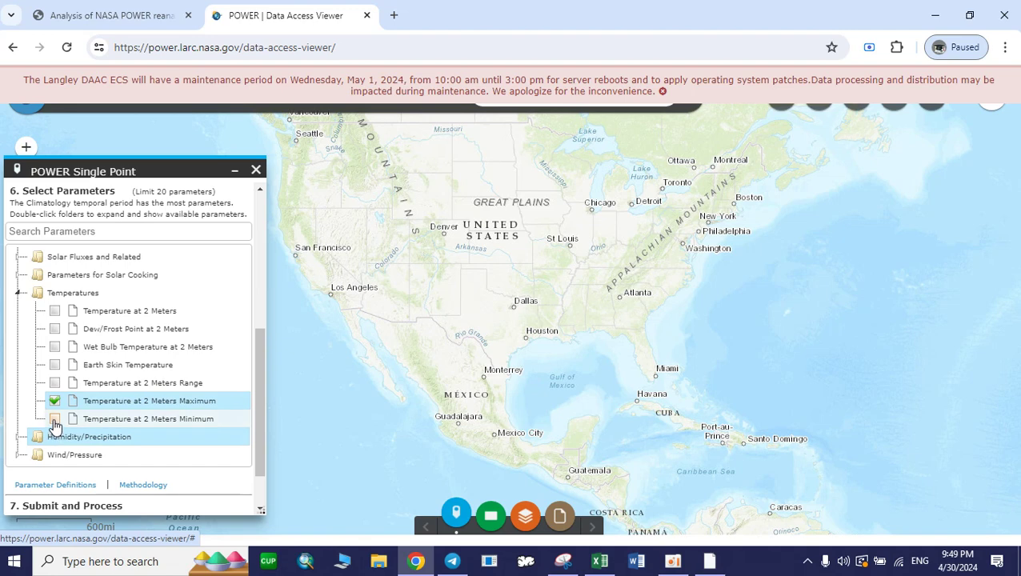
click(54, 419)
- Expand the Humidity/Precipitation folder and select Relative Humidity at 2 Meters and Precipitation
scroll(108, 332, down, 2)
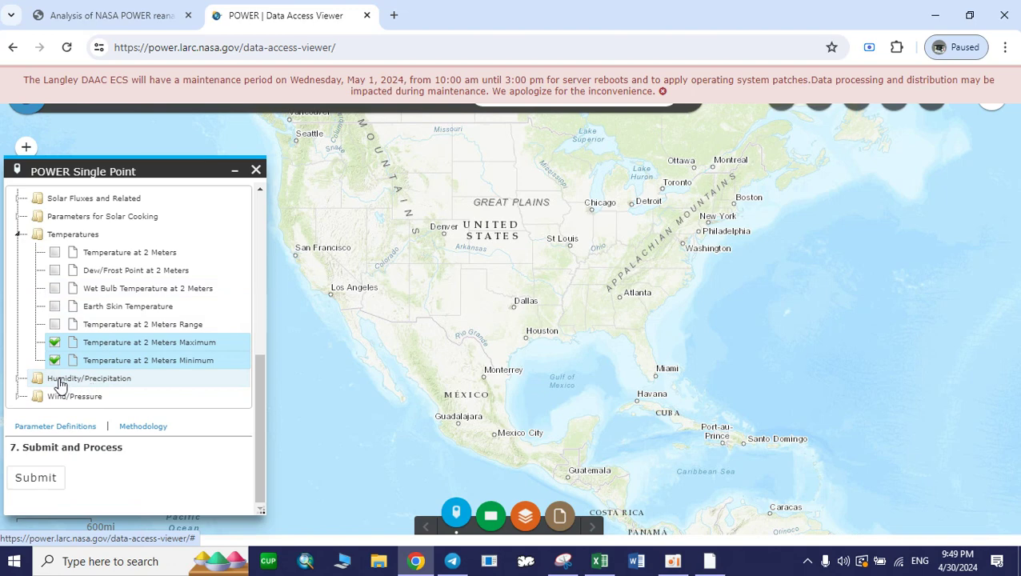
click(60, 382)
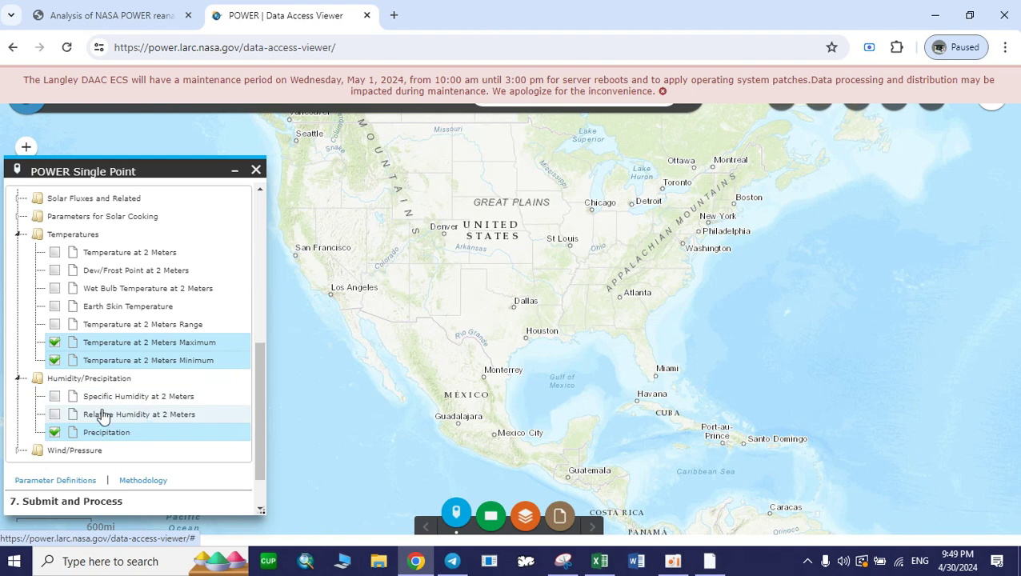
click(55, 415)
- Expand the Wind/Pressure folder and select only Wind Speed at 10 Meters
scroll(104, 432, down, 1)
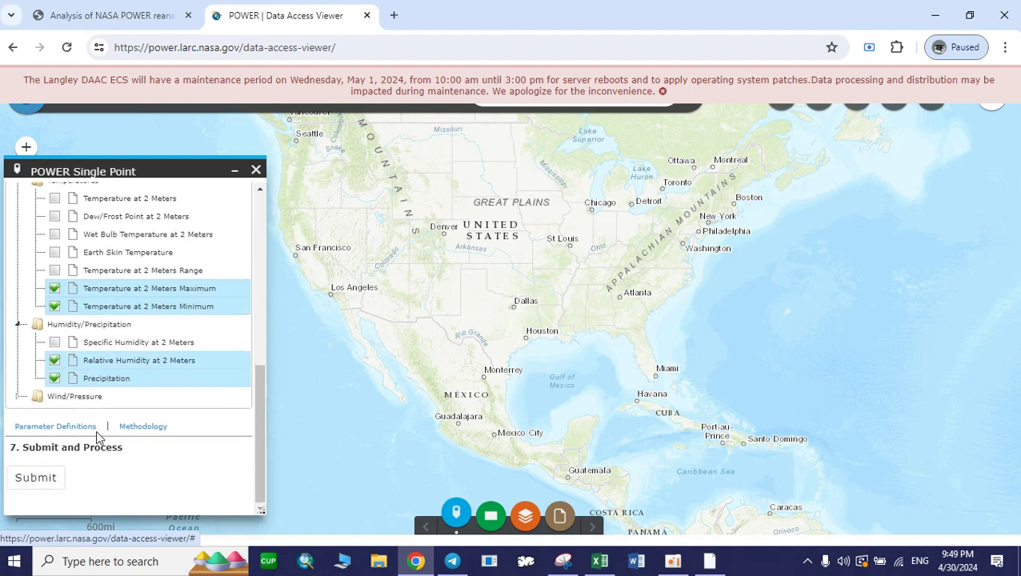
click(39, 398)
scroll(128, 424, down, 2)
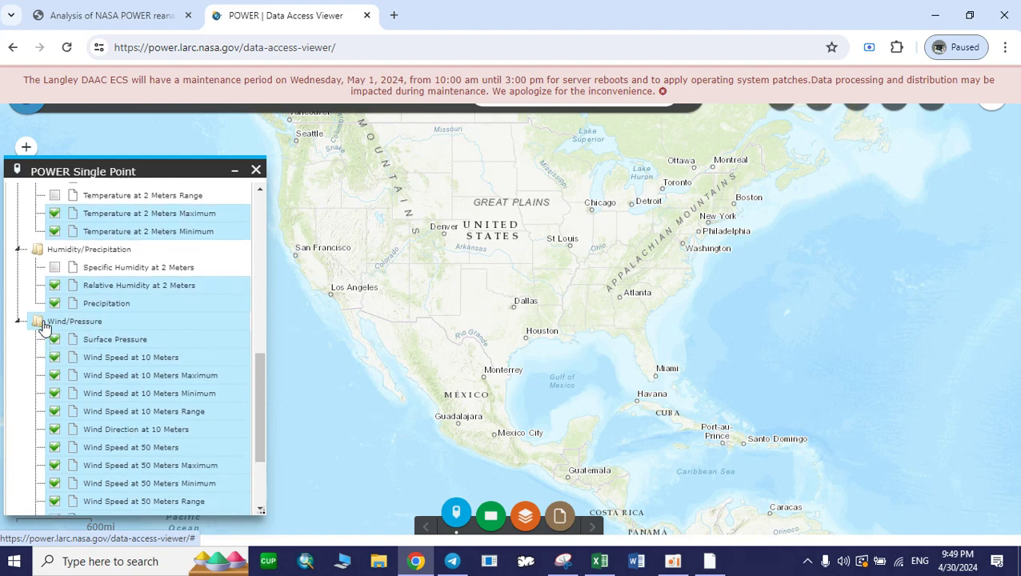
click(39, 324)
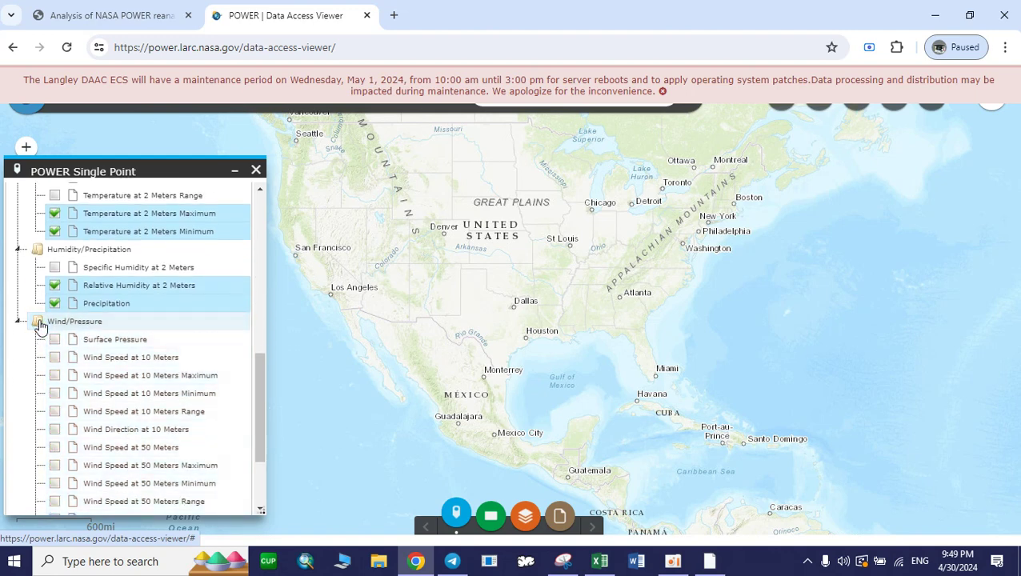
click(56, 360)
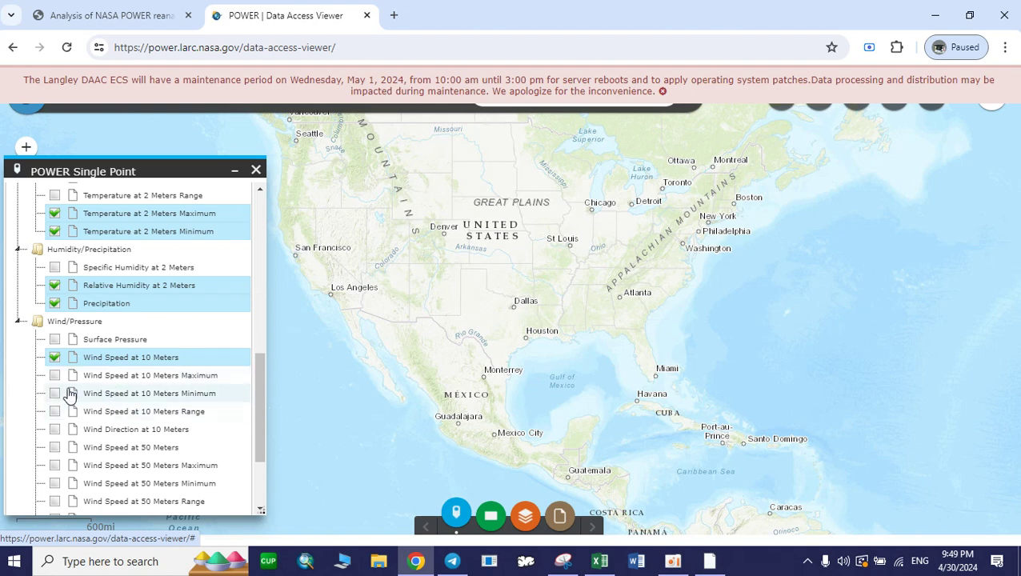
- Expand the Parameters for Solar Cooking folder to view its parameters, and leave all of them unselected
scroll(69, 392, down, 3)
scroll(74, 391, up, 5)
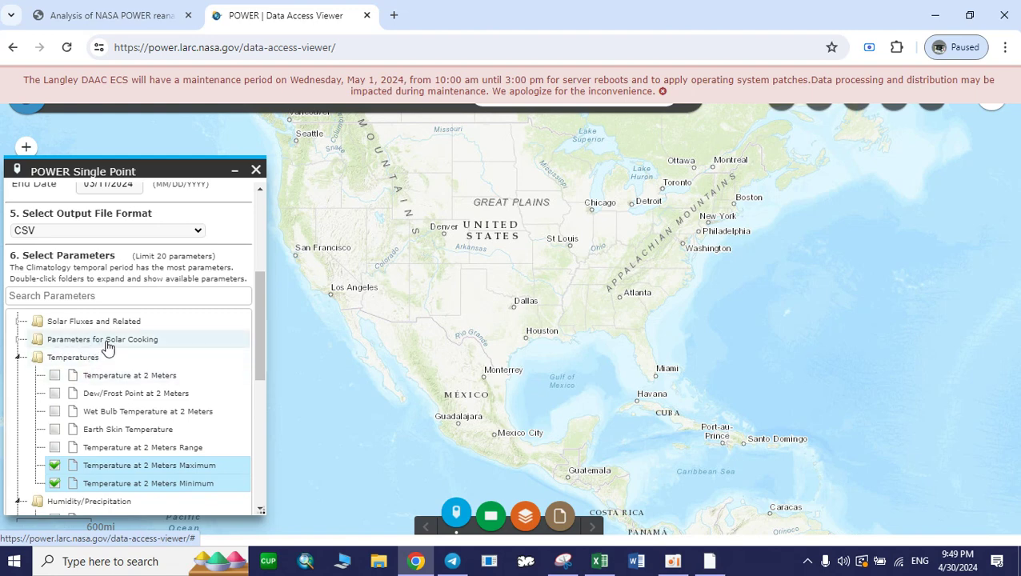
click(107, 342)
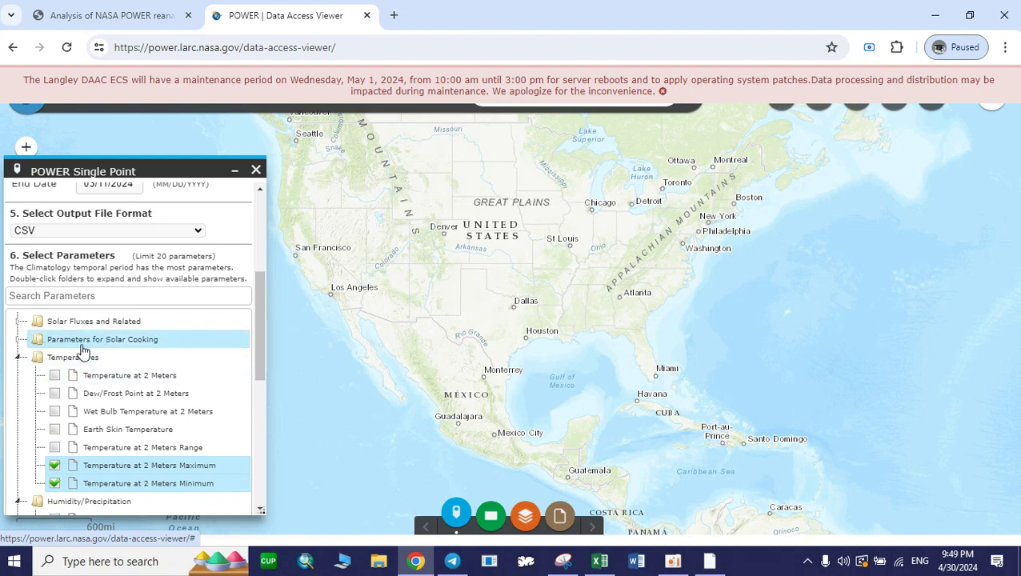
double_click(64, 344)
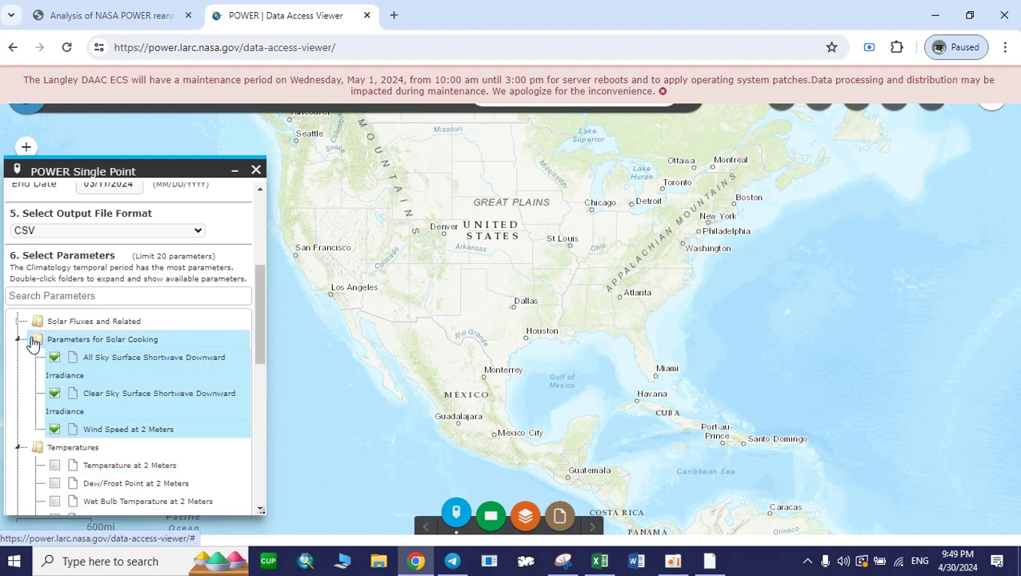
click(17, 340)
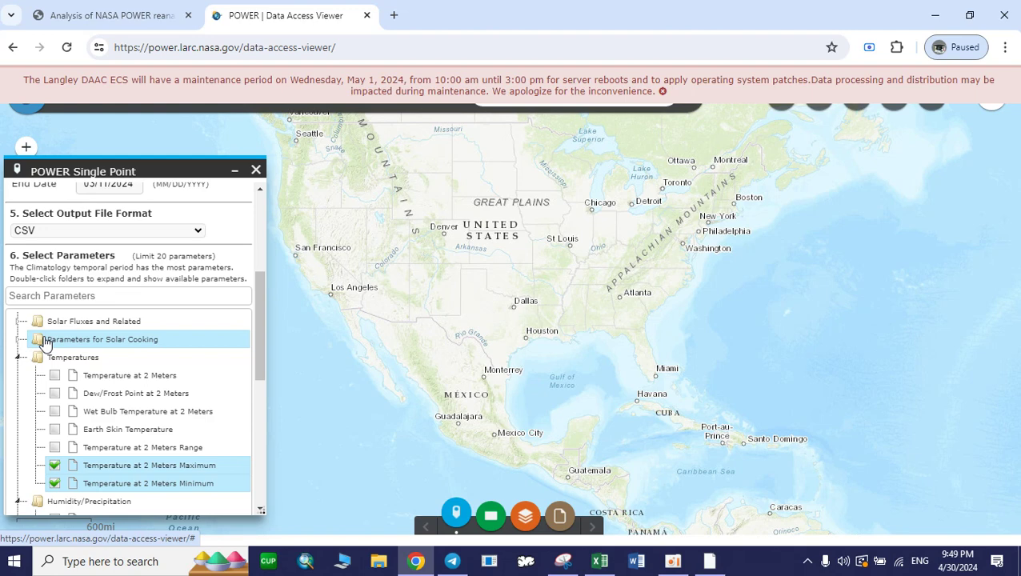
double_click(57, 342)
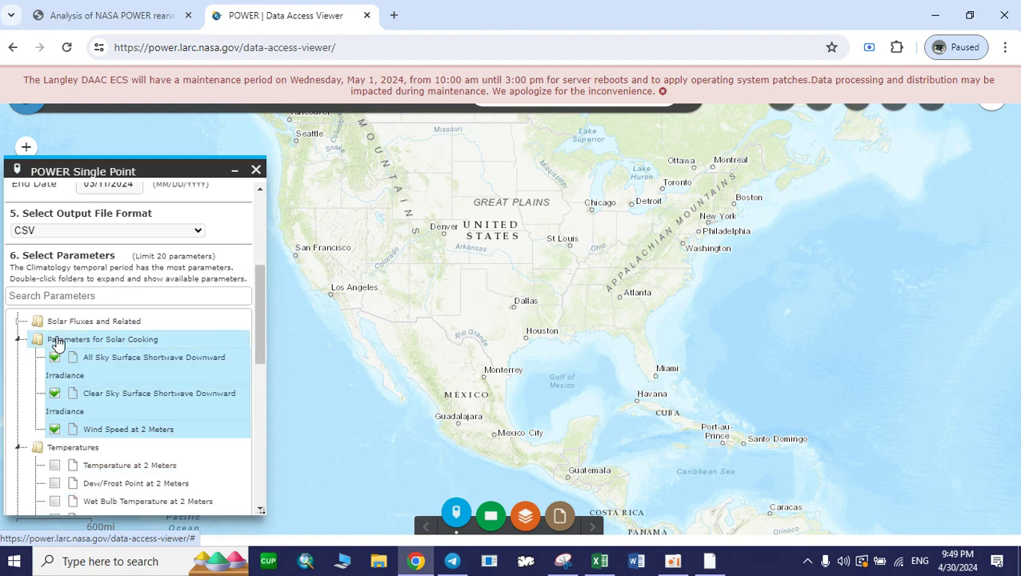
click(54, 357)
click(54, 393)
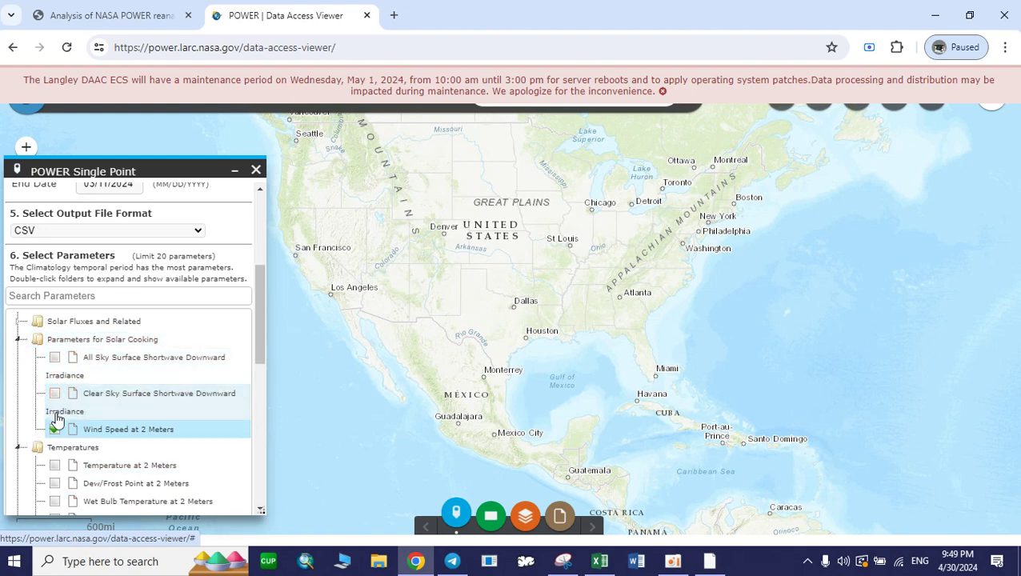
click(55, 429)
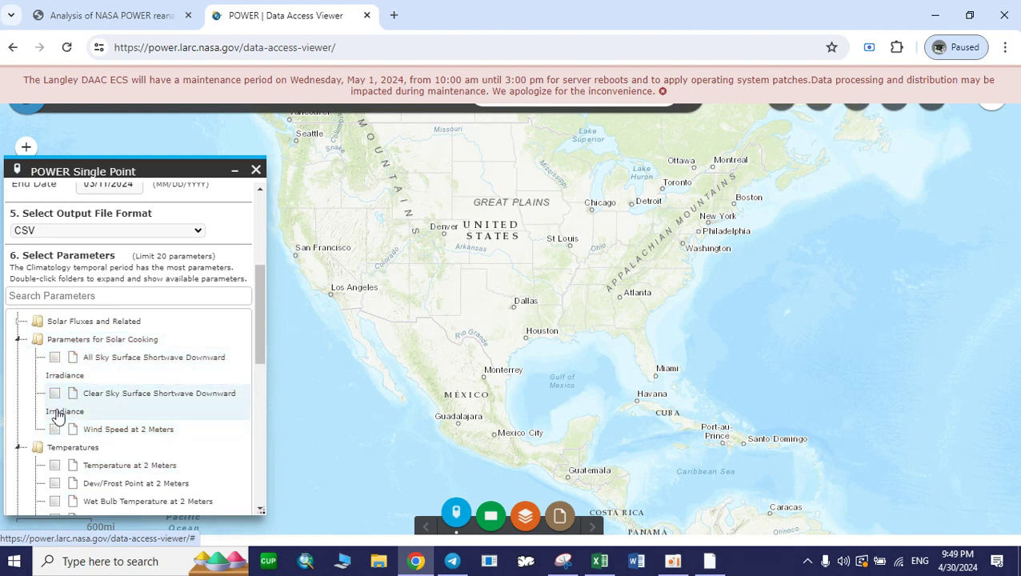
- Expand the Solar Fluxes and Related folder to view its parameters, and clear every one from the selection
click(76, 329)
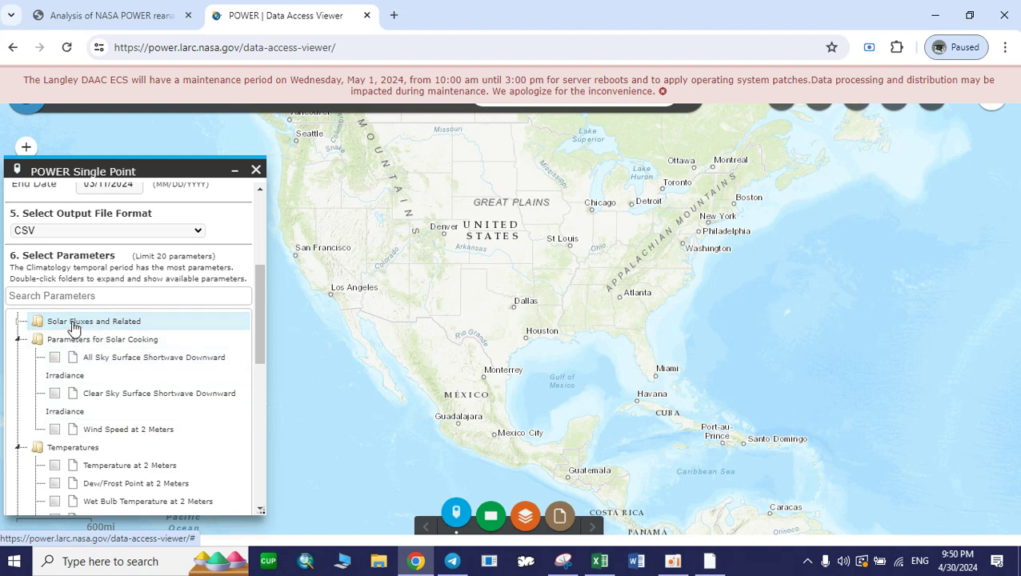
double_click(74, 326)
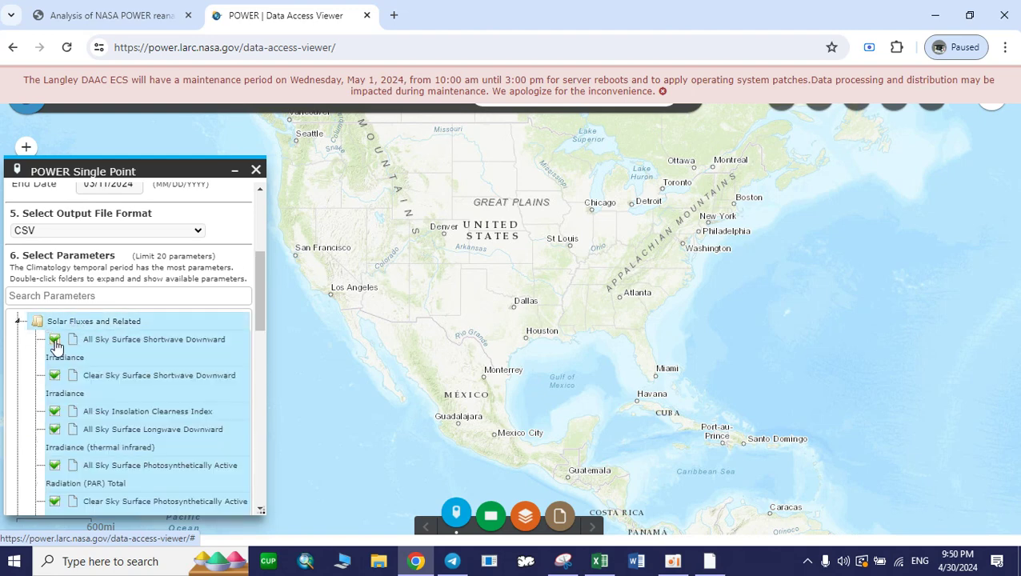
click(54, 339)
click(54, 376)
click(54, 412)
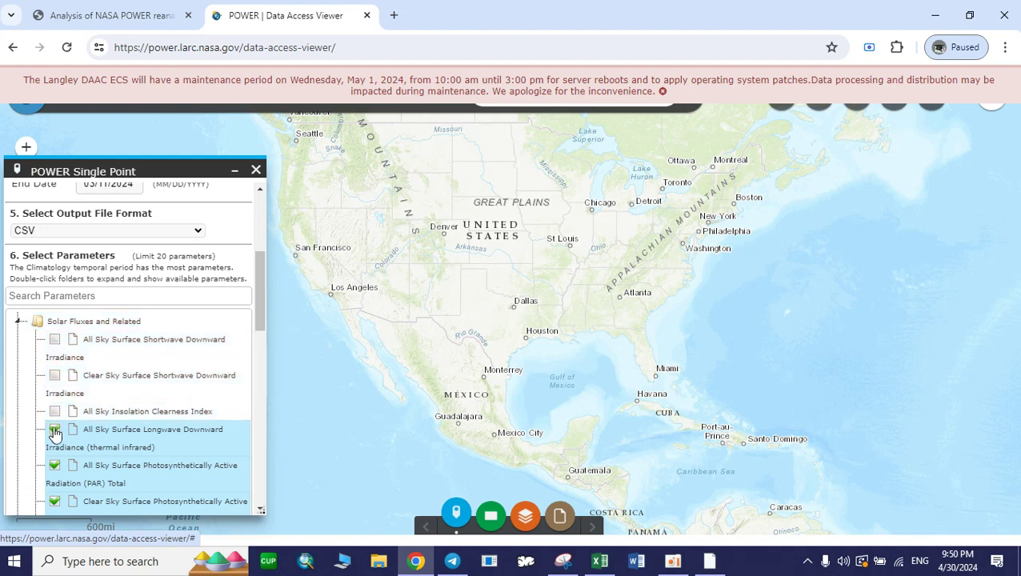
click(55, 430)
click(54, 465)
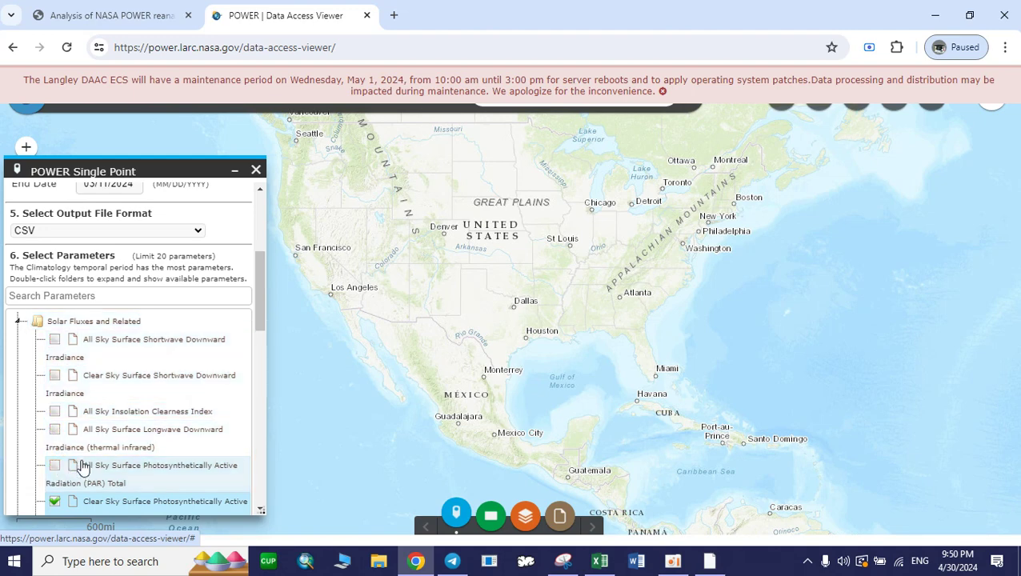
scroll(57, 468, down, 1)
click(55, 426)
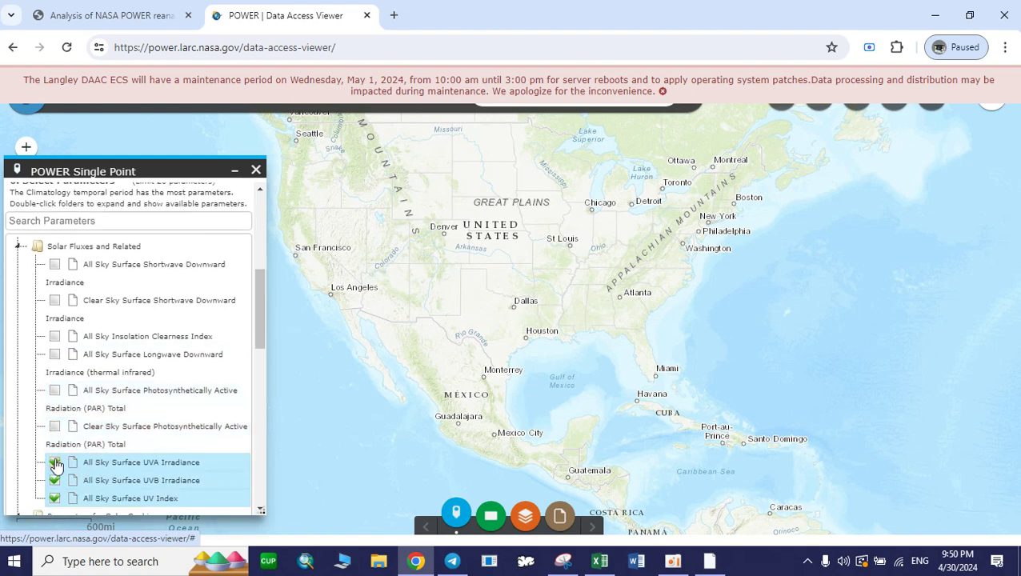
click(54, 462)
click(54, 480)
click(54, 498)
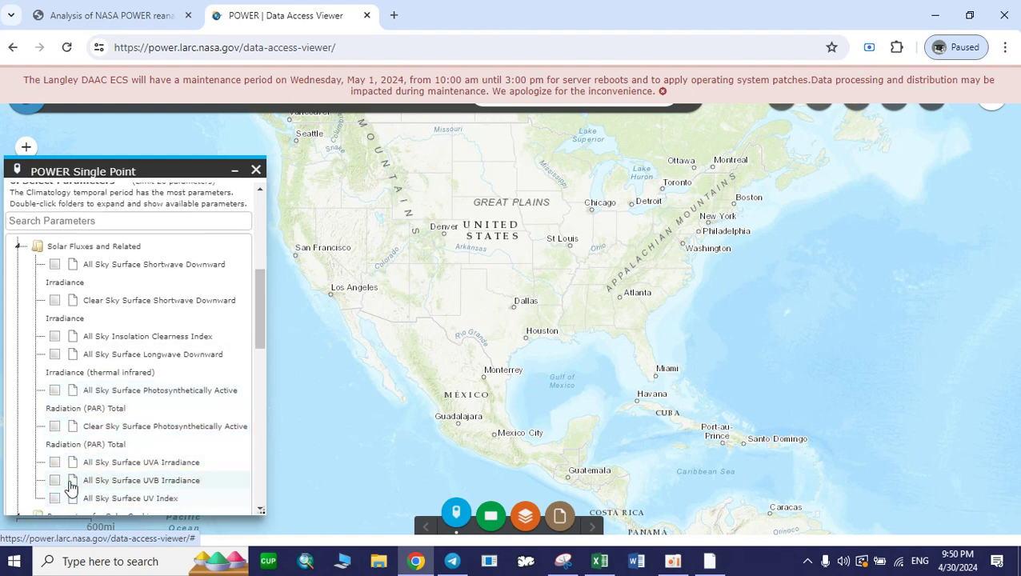
- Review the dates, output format and selected parameters in the form, and submit the data request
scroll(58, 488, down, 2)
scroll(73, 432, up, 5)
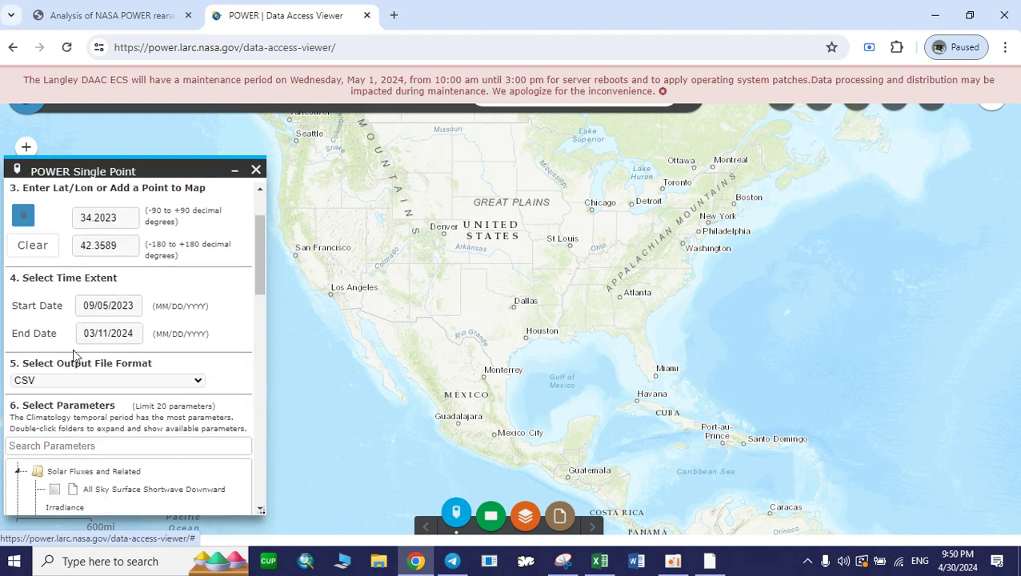
scroll(108, 436, down, 8)
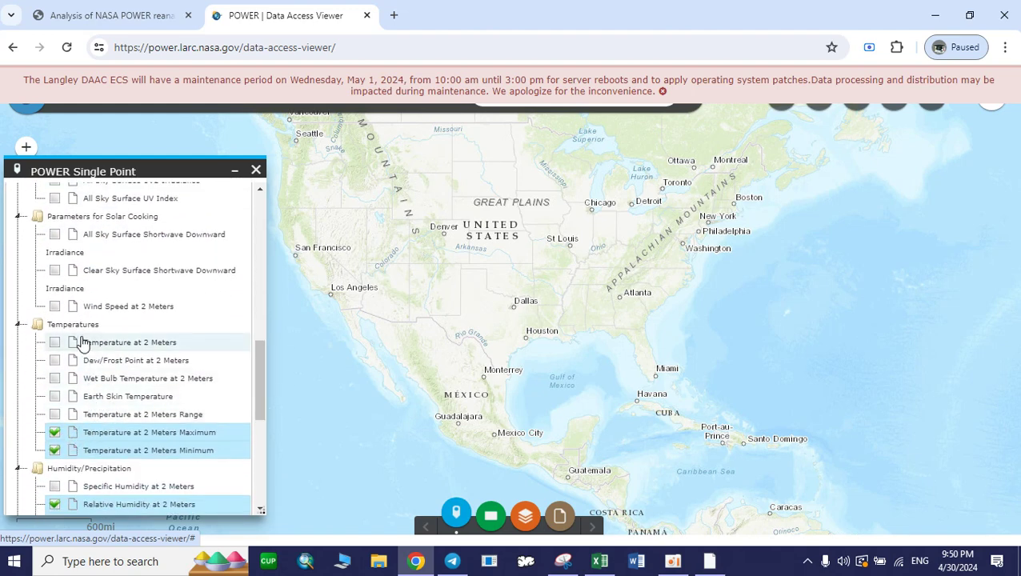
scroll(80, 360, down, 8)
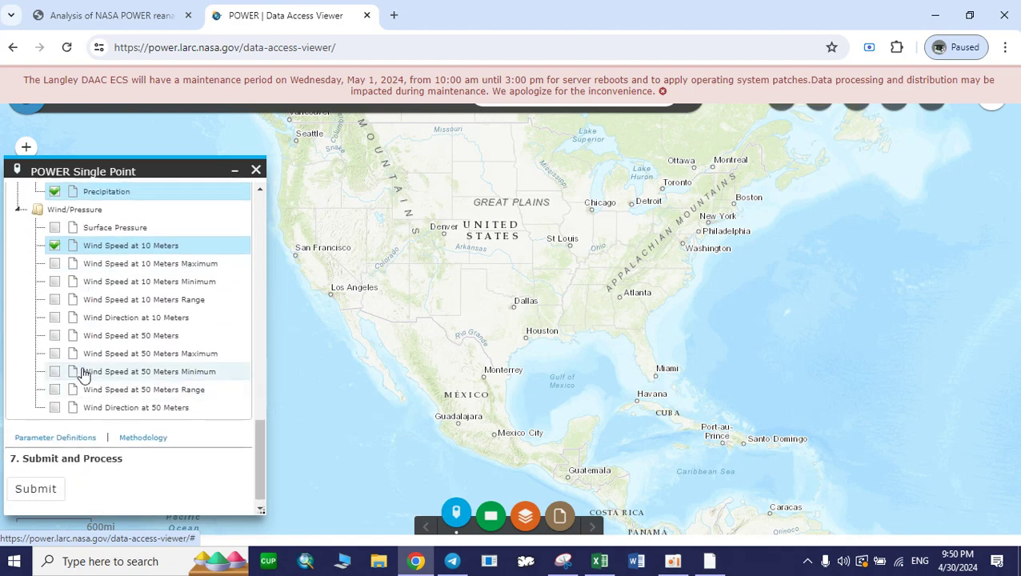
scroll(84, 368, up, 10)
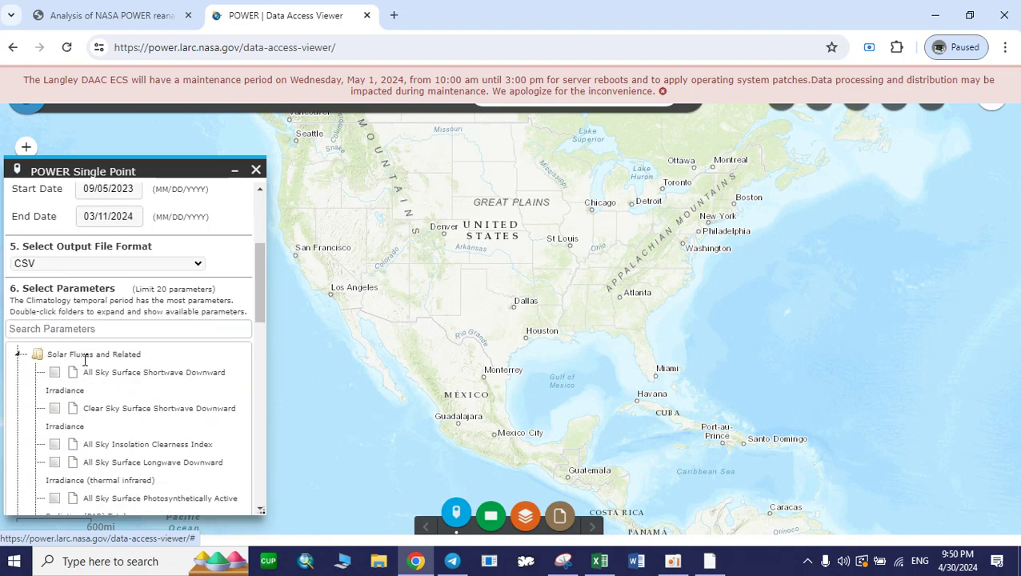
scroll(85, 360, down, 8)
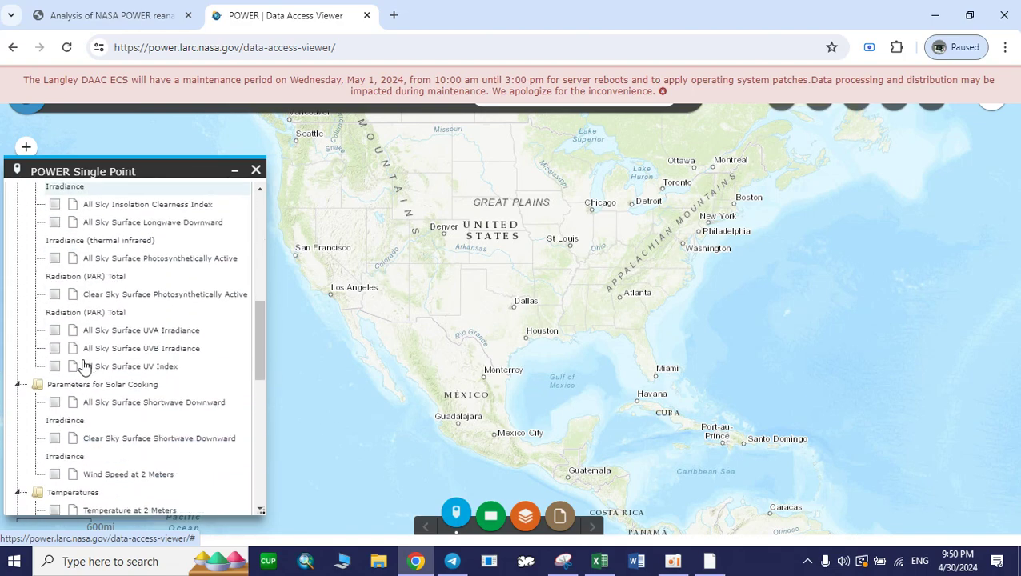
scroll(80, 362, down, 5)
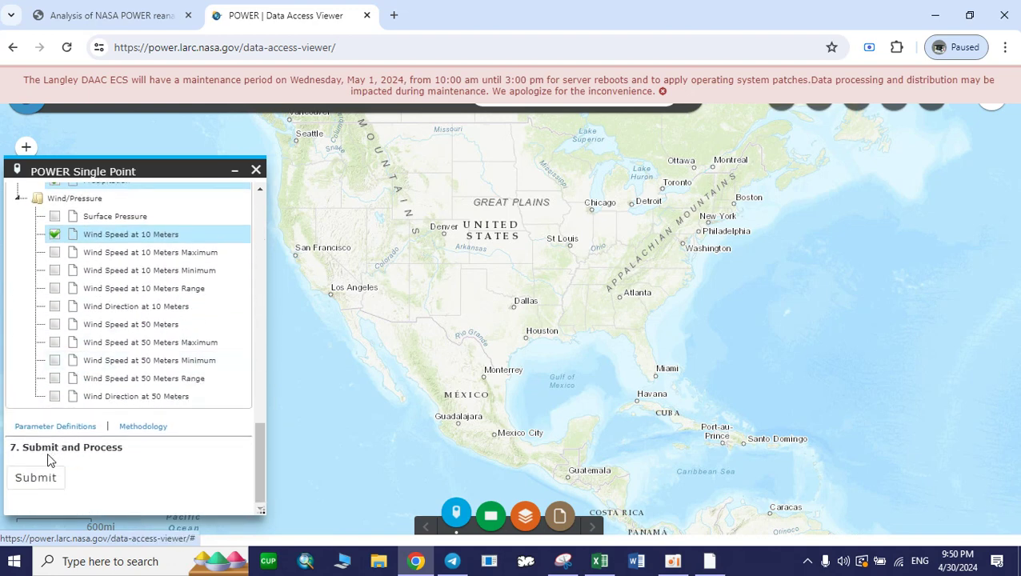
click(38, 480)
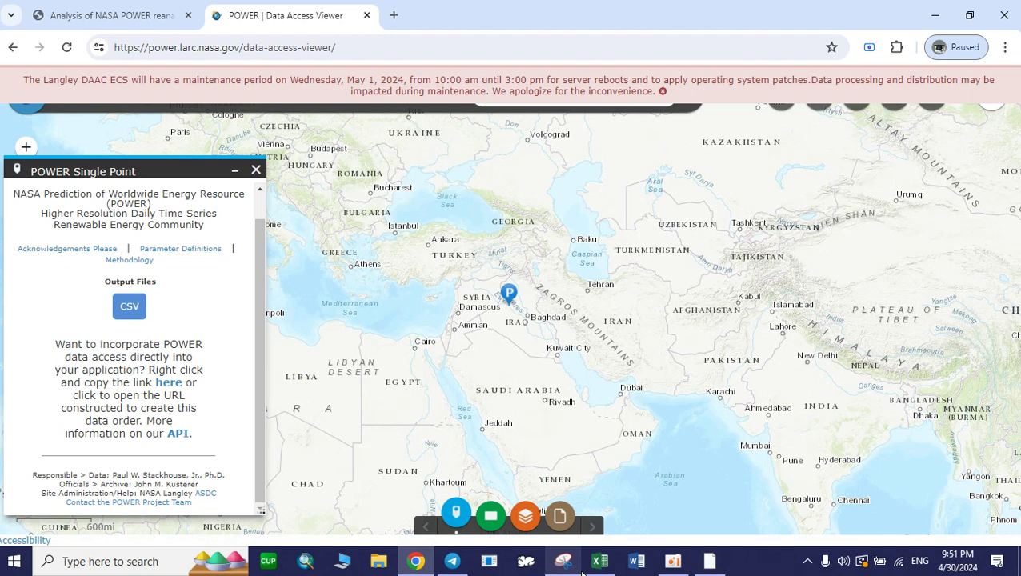
- Download the CSV output file, open it in Excel, and examine its header and daily records through the last rows
click(128, 308)
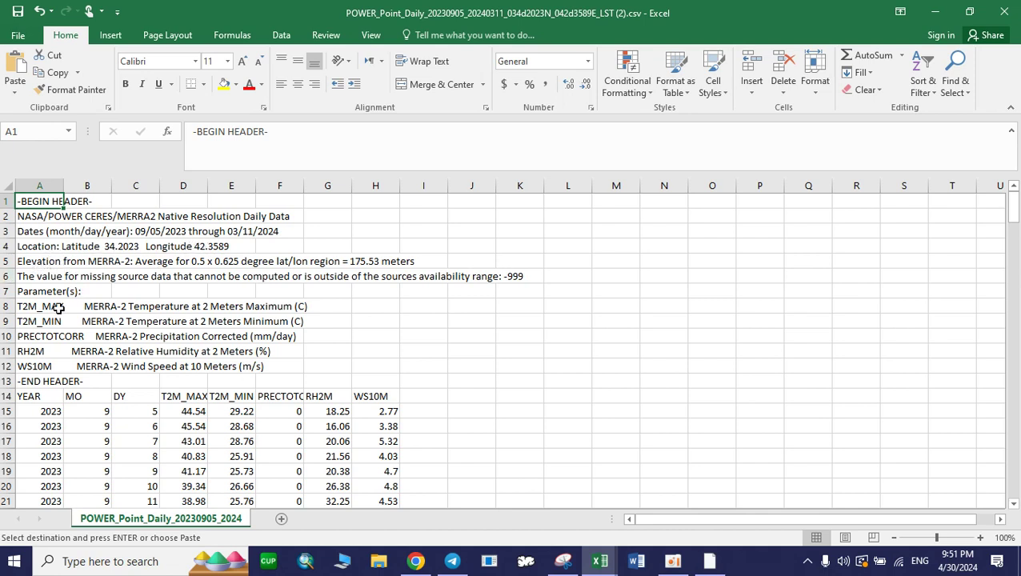
scroll(119, 369, down, 1)
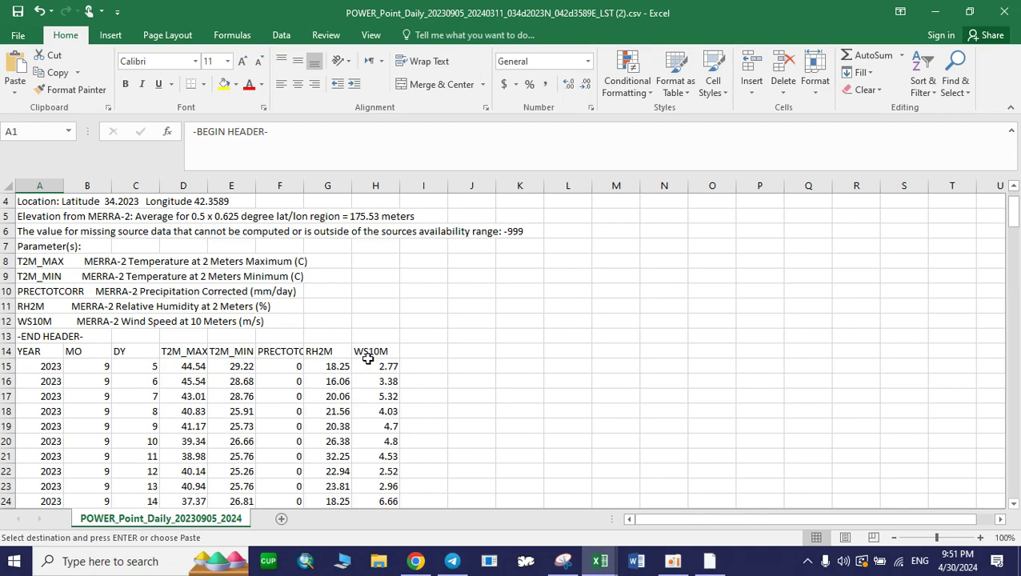
scroll(250, 396, down, 10)
scroll(224, 384, down, 16)
scroll(219, 378, down, 12)
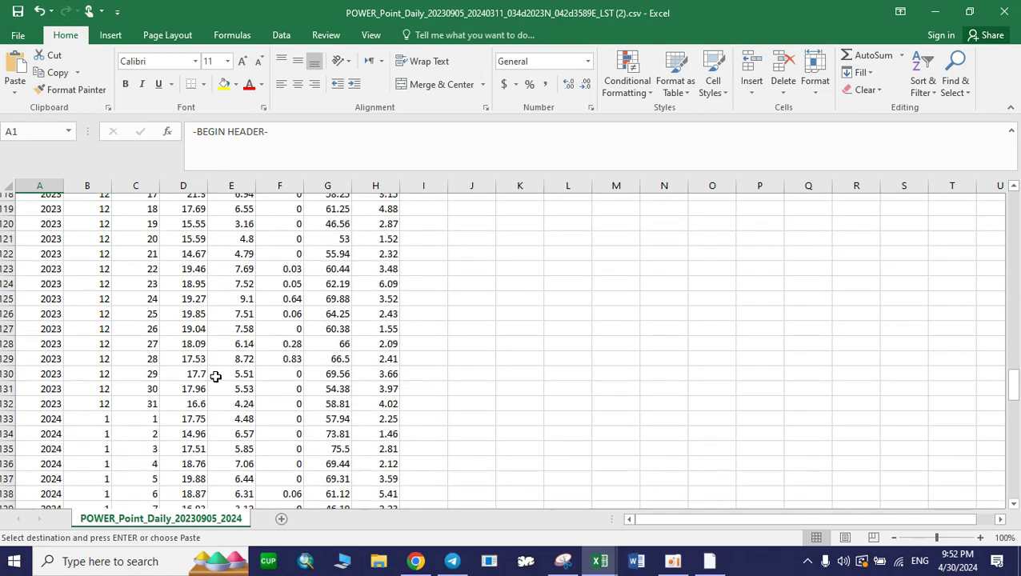
scroll(215, 376, down, 20)
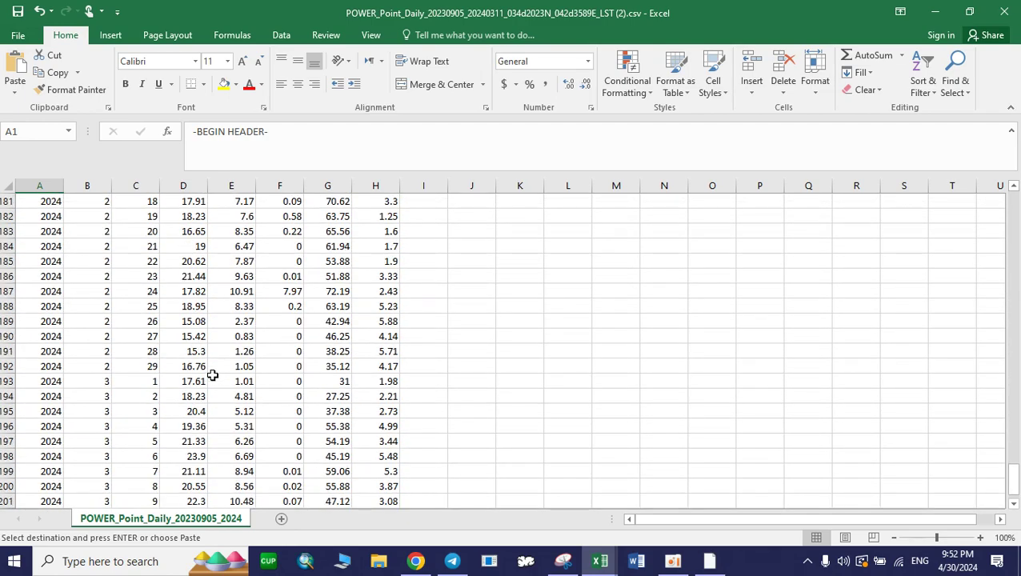
scroll(213, 376, down, 1)
drag(1013, 478, 1013, 206)
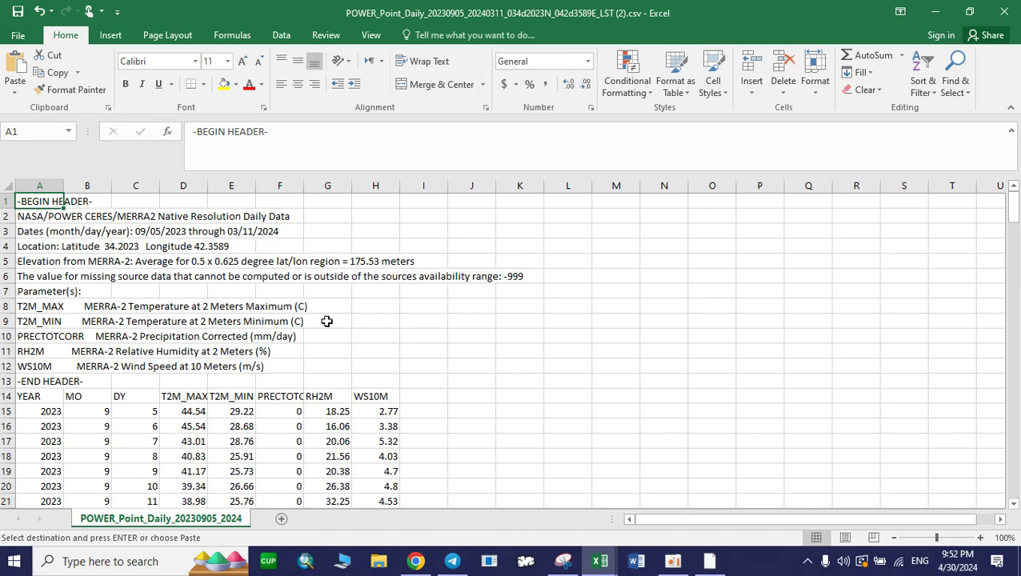
- Switch back to Chrome, close the finished request, reopen the POWER Single Point form and review its coordinate, date and parameter fields
click(416, 562)
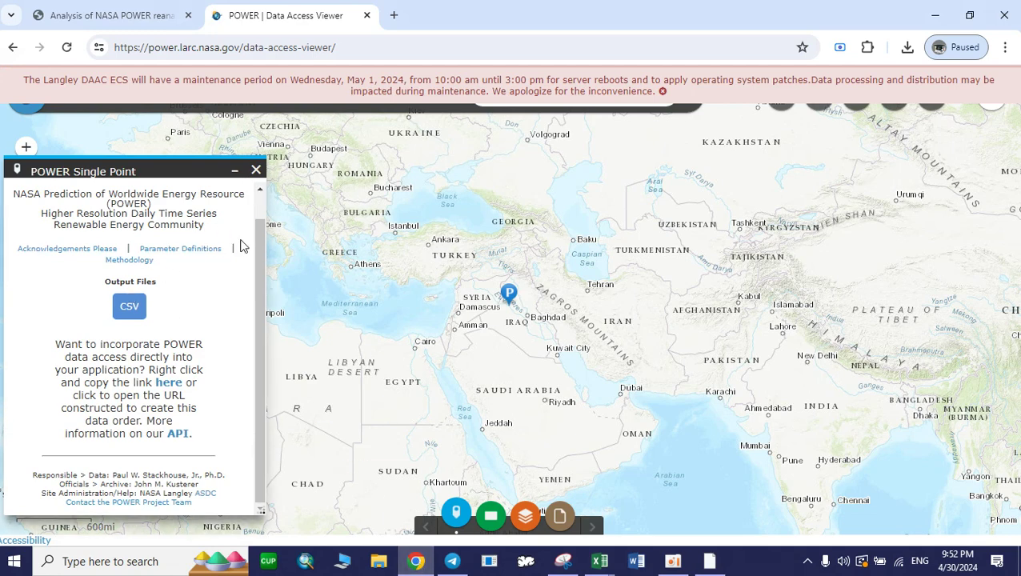
click(256, 171)
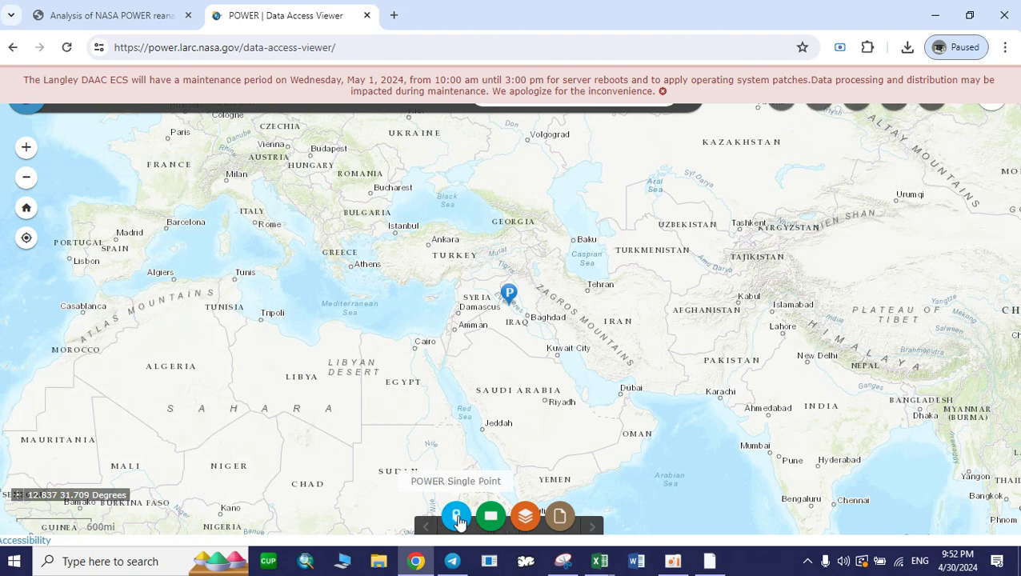
click(457, 516)
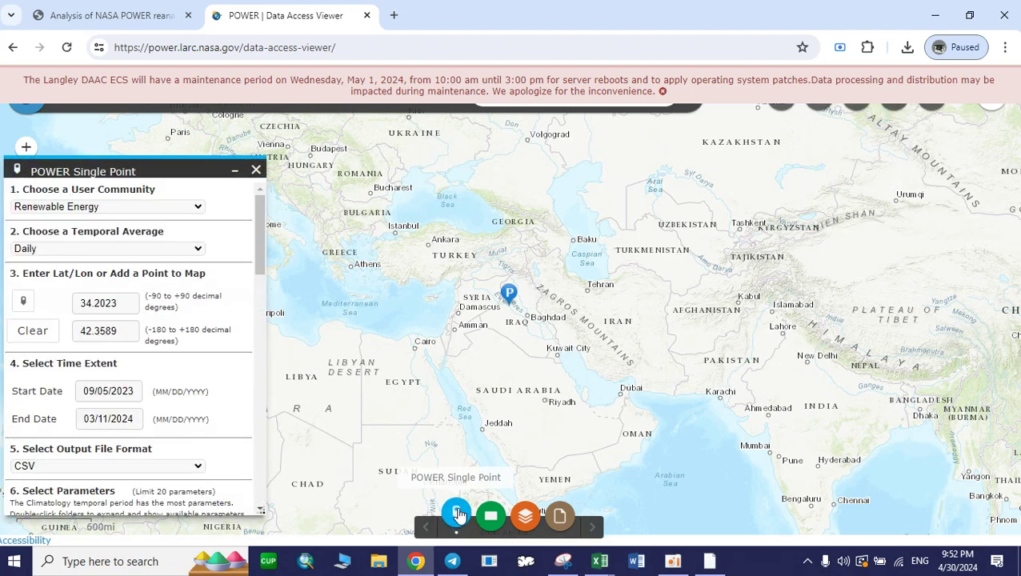
click(91, 311)
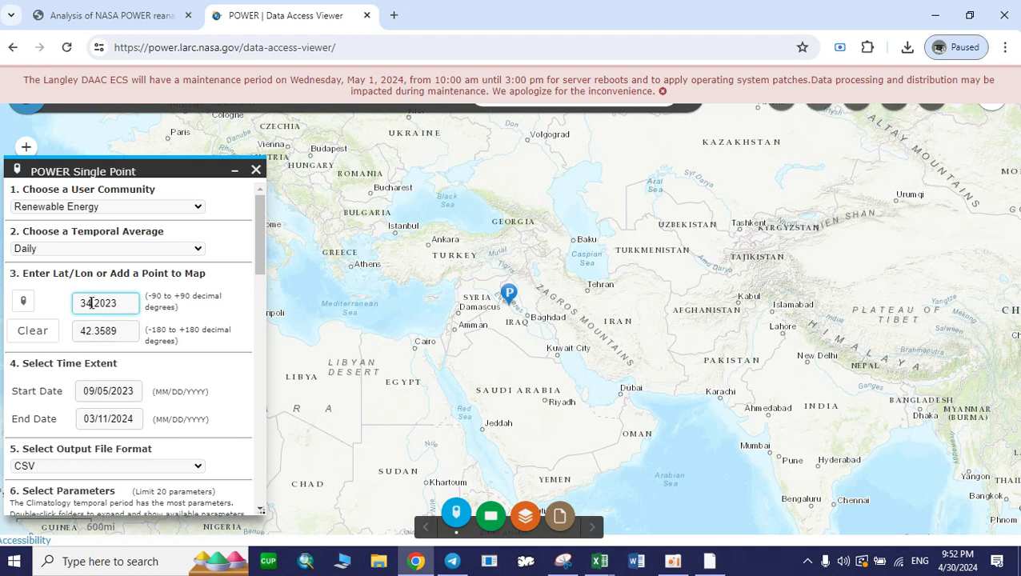
double_click(91, 302)
click(102, 332)
double_click(104, 333)
scroll(128, 400, down, 3)
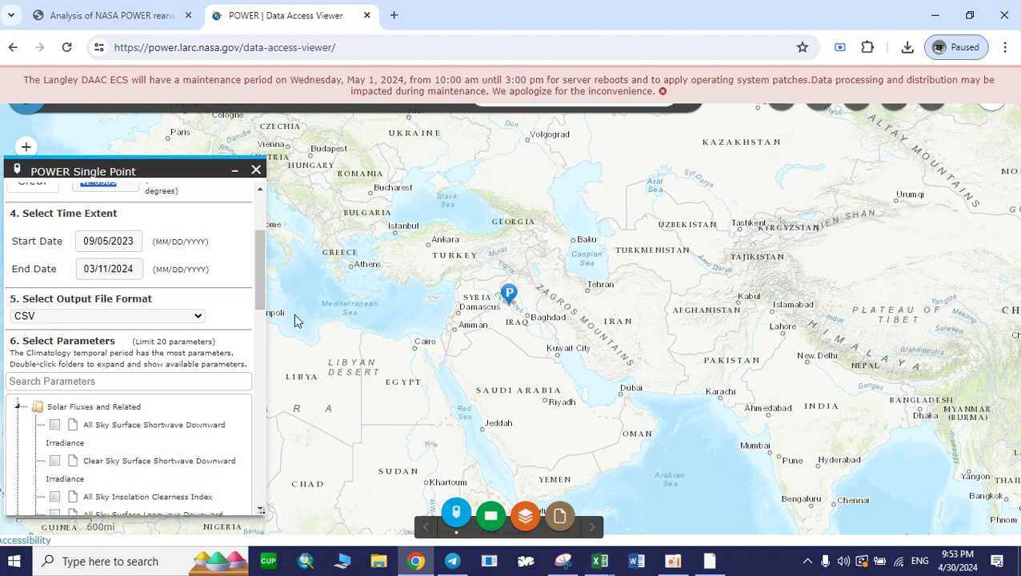
- Open the POWER Regional Data Access form, look over its bounding-box coordinate fields, and close the form
click(485, 519)
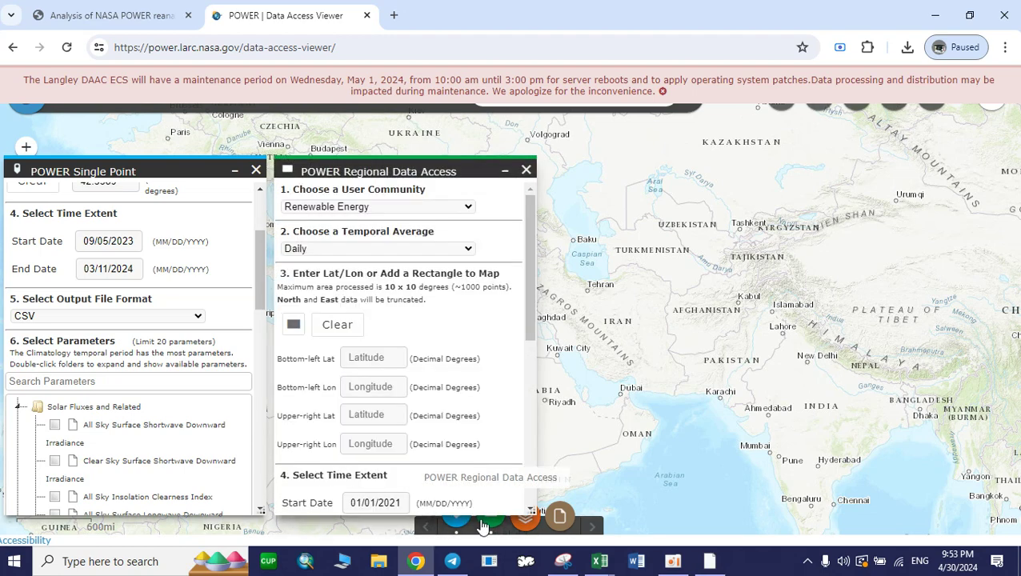
click(376, 349)
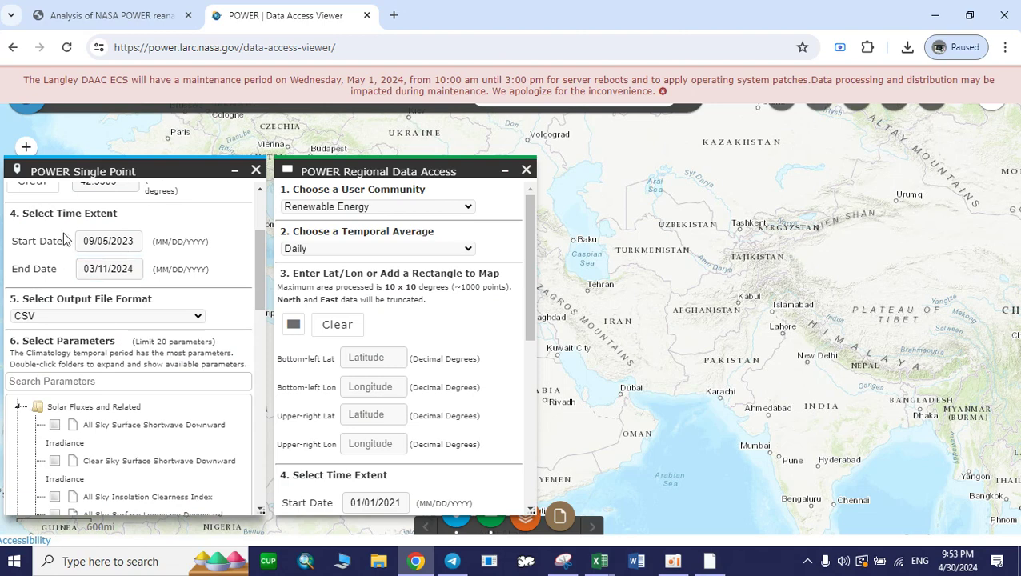
click(526, 171)
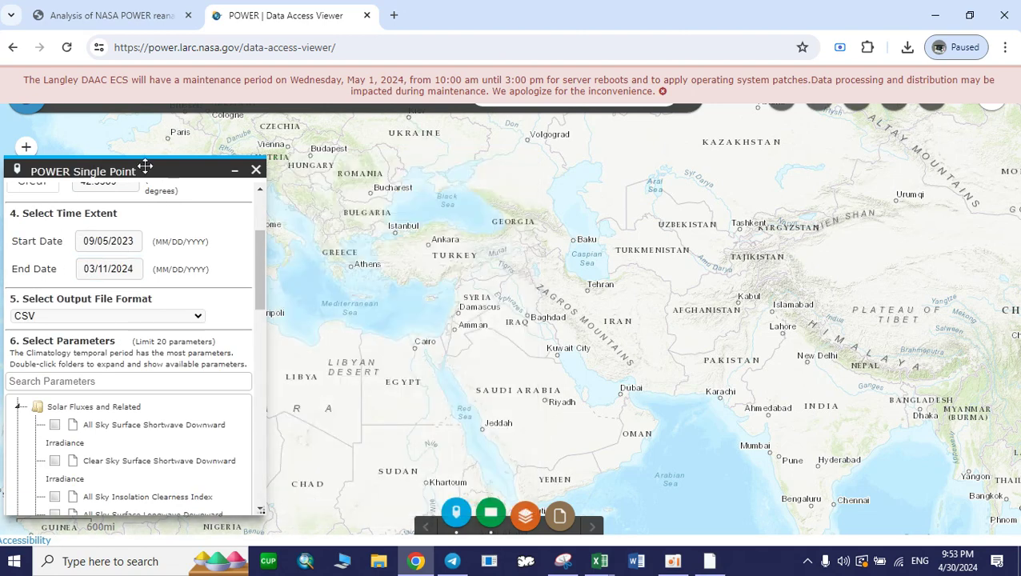